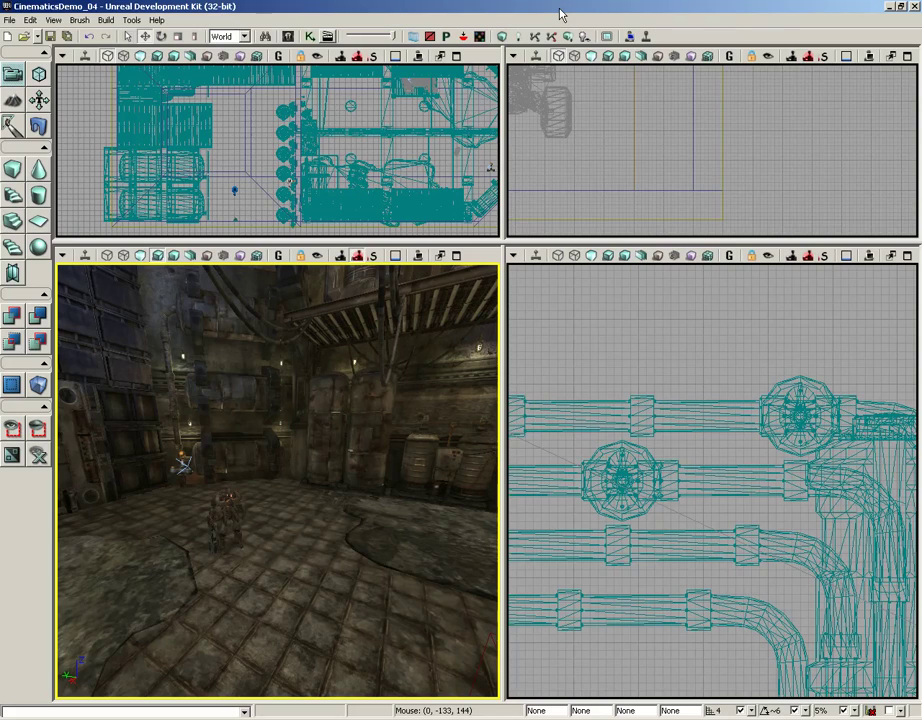
Step: Survey the main workshop room and the dark adjoining corridor in the perspective view, and inspect the weapon pickup on the grated platform
{"action": "left_click_drag", "start_coordinate": [373, 490], "coordinate": [112, 345]}
{"action": "right_click_drag", "start_coordinate": [307, 508], "coordinate": [56, 473]}
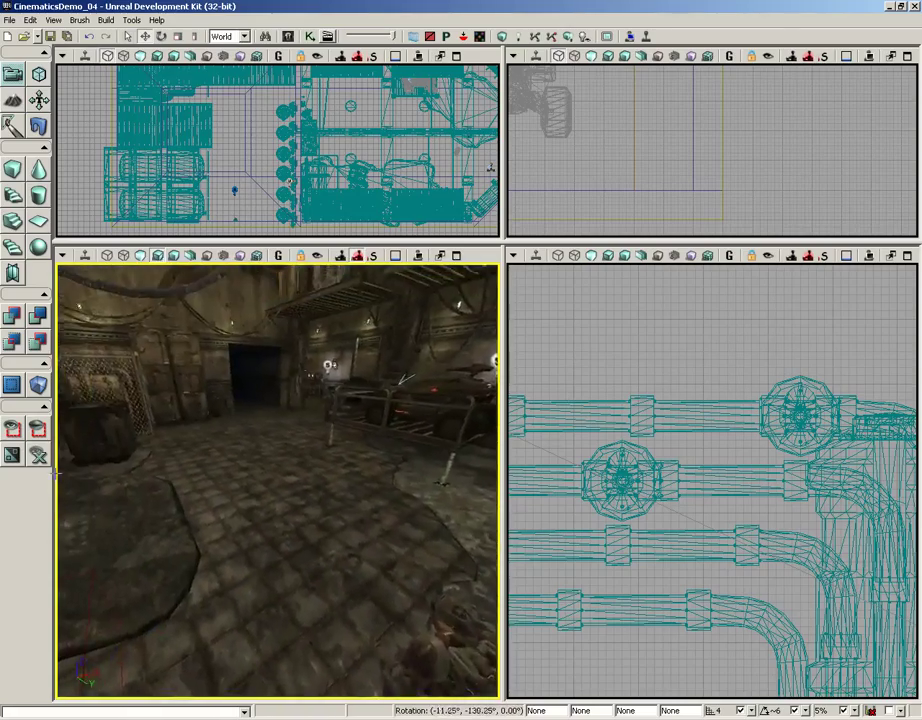
{"action": "left_click_drag", "start_coordinate": [300, 580], "coordinate": [270, 462]}
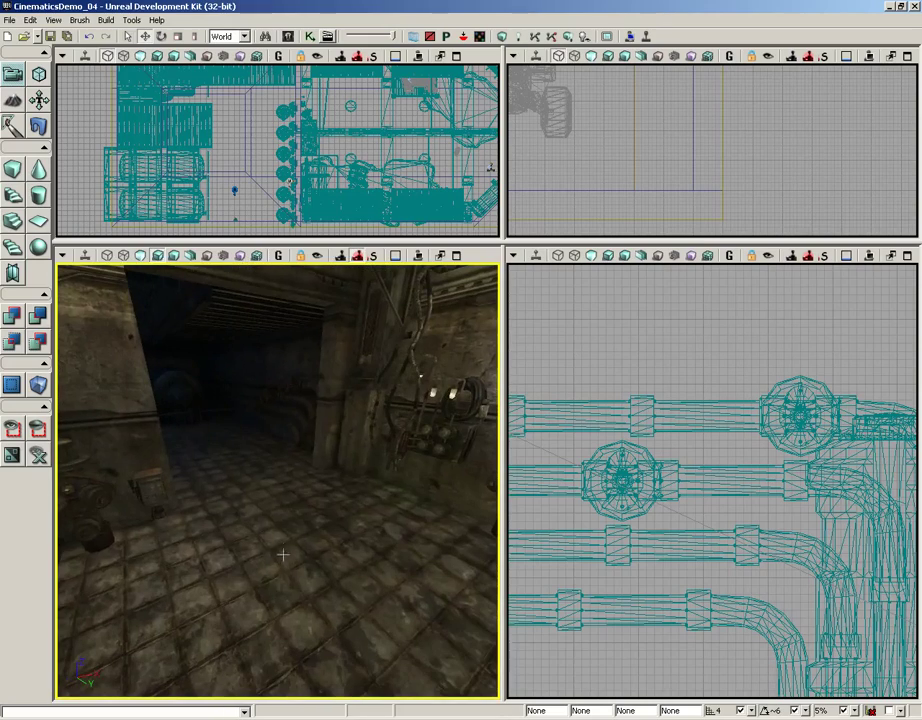
{"action": "left_click_drag", "start_coordinate": [283, 554], "coordinate": [271, 510]}
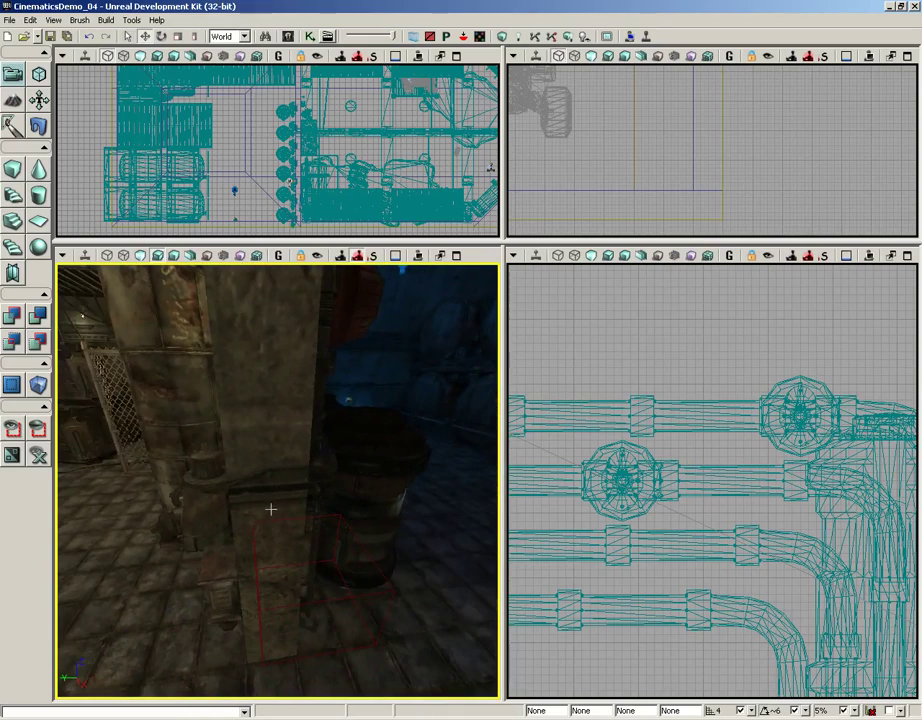
{"action": "right_click_drag", "start_coordinate": [271, 510], "coordinate": [229, 432]}
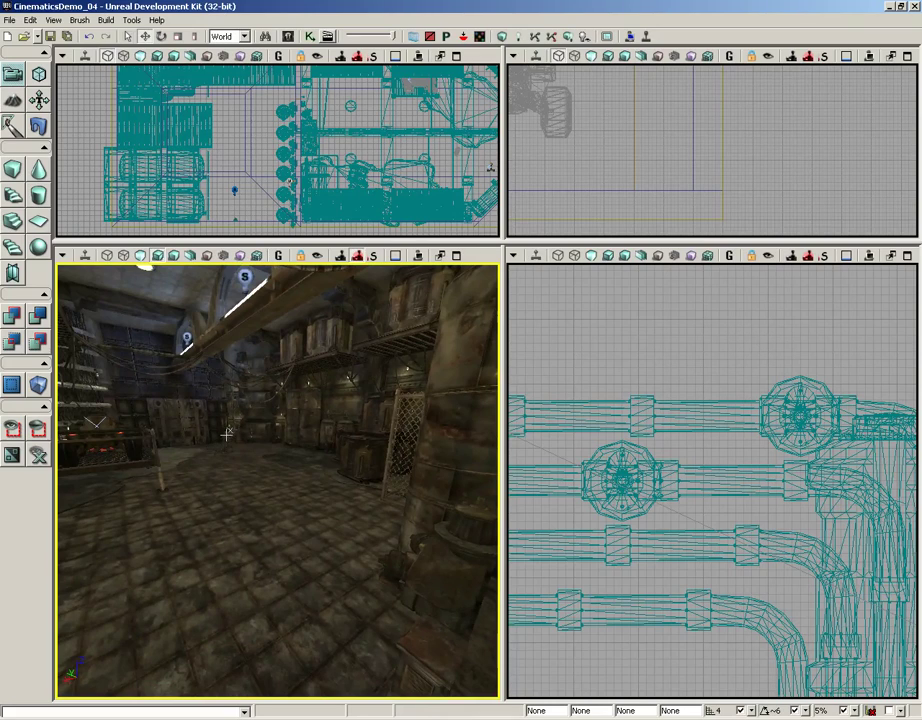
{"action": "right_click_drag", "start_coordinate": [220, 432], "coordinate": [212, 449]}
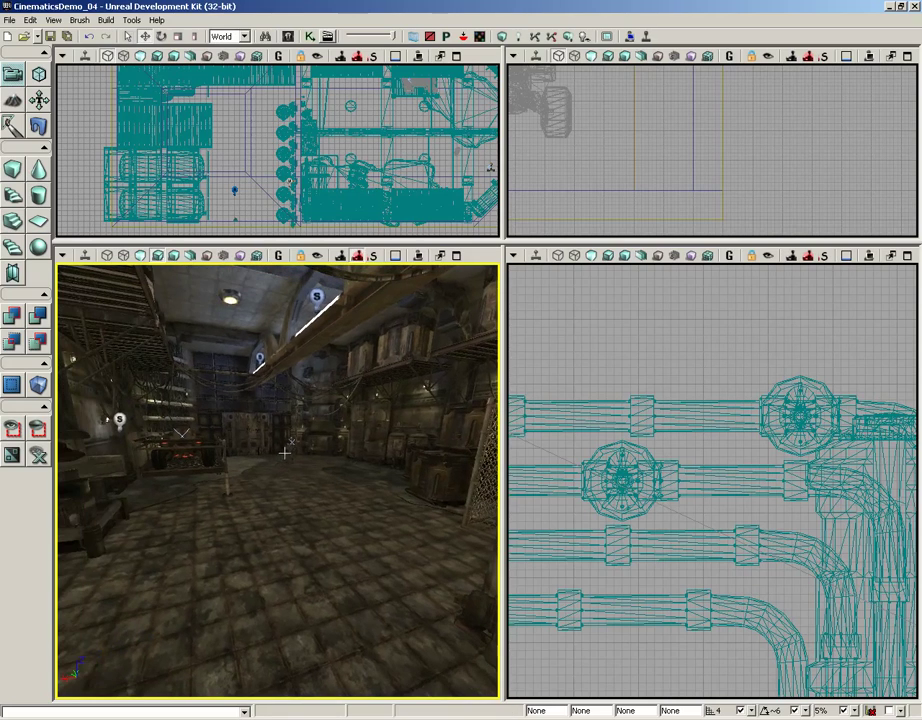
{"action": "left_click_drag", "start_coordinate": [285, 453], "coordinate": [265, 590]}
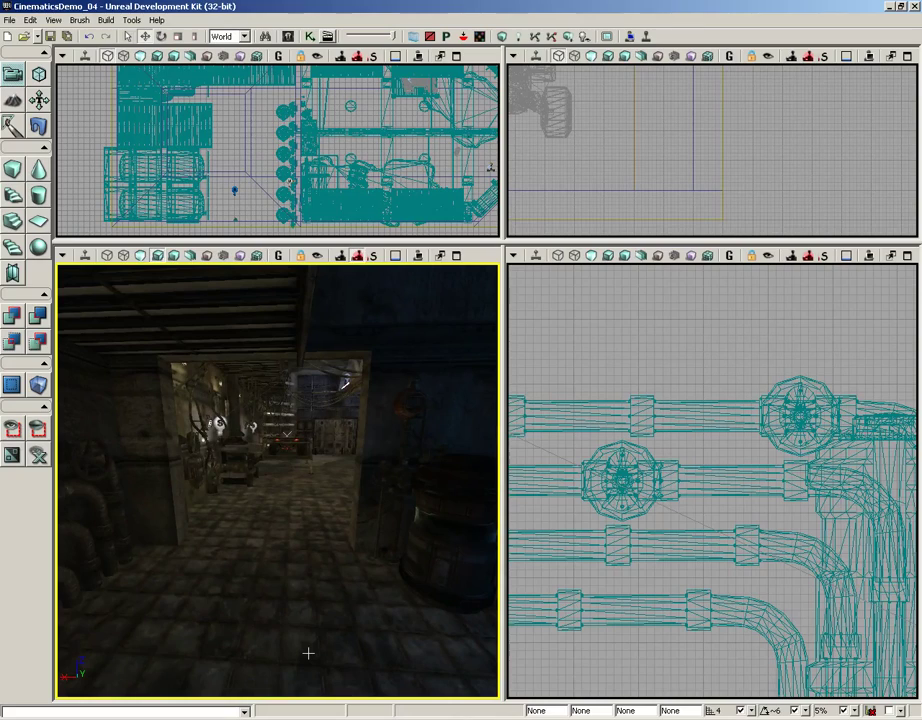
{"action": "mouse_move", "coordinate": [313, 613]}
{"action": "left_mouse_down"}
{"action": "mouse_move", "coordinate": [313, 600]}
{"action": "mouse_move", "coordinate": [313, 614]}
{"action": "left_mouse_up"}
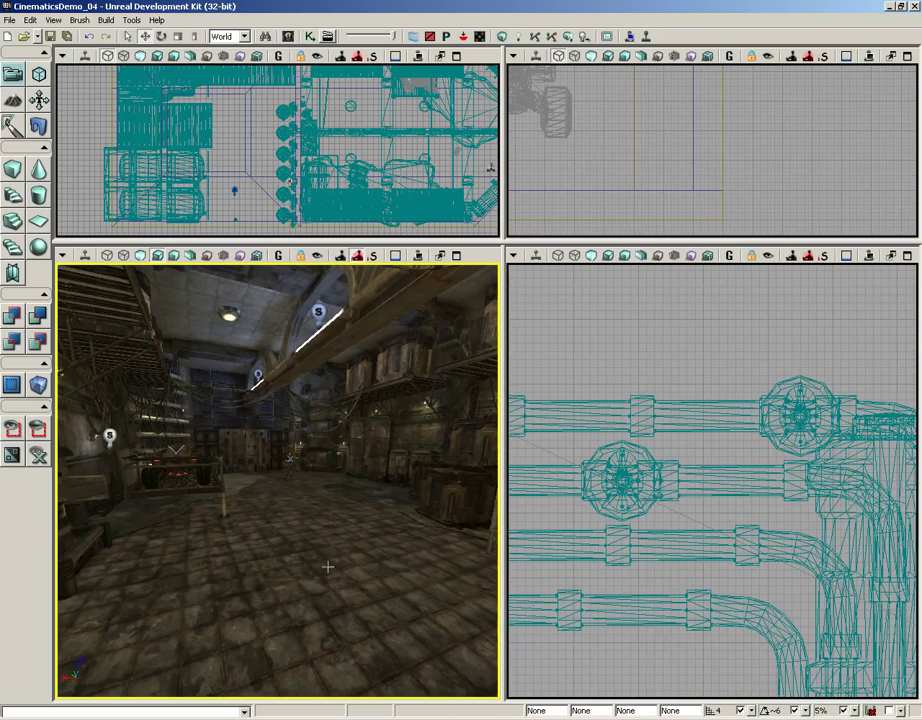
{"action": "left_click_drag", "start_coordinate": [341, 539], "coordinate": [335, 457]}
{"action": "left_click", "coordinate": [305, 527]}
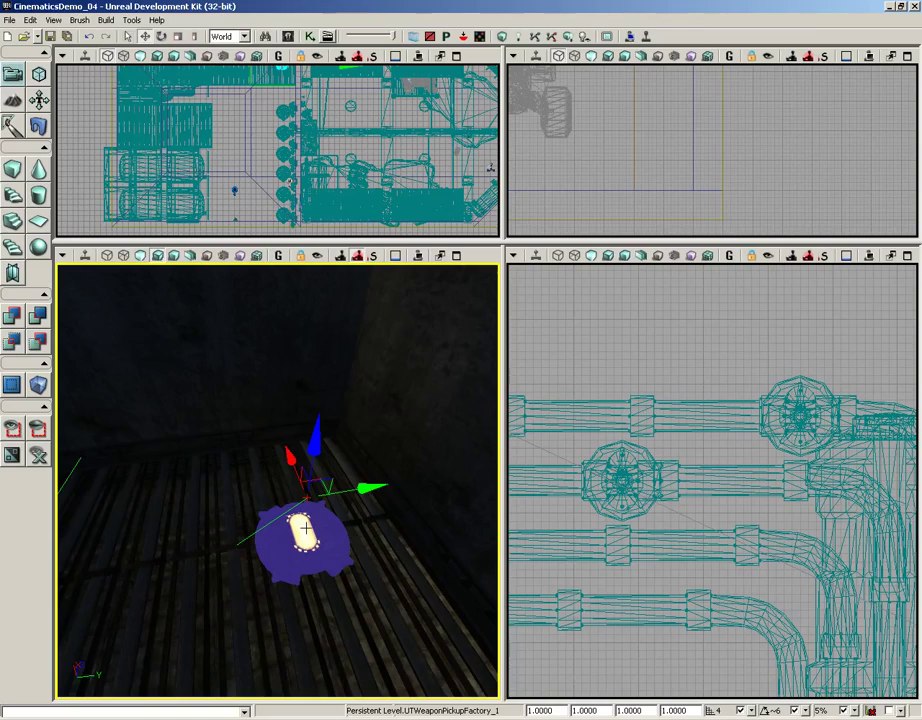
Step: Inspect the Disabled setting in the UTVehicleFactory properties of the Scorpion vehicle parked on the railed platform
{"action": "left_click_drag", "start_coordinate": [383, 579], "coordinate": [484, 622]}
{"action": "right_click_drag", "start_coordinate": [484, 622], "coordinate": [308, 264]}
{"action": "left_click", "coordinate": [310, 500]}
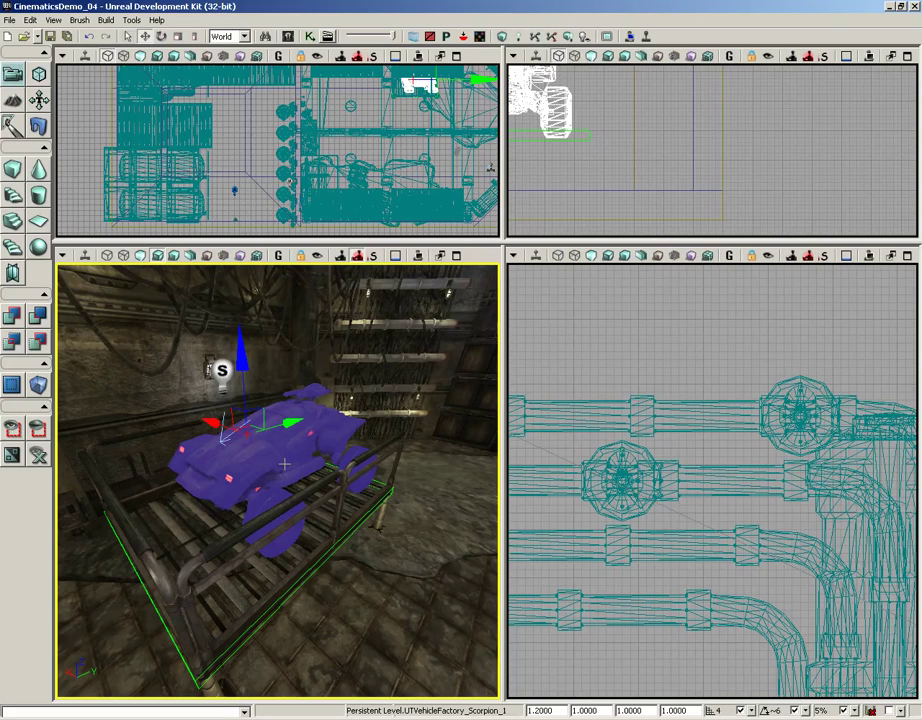
{"action": "left_click_drag", "start_coordinate": [142, 398], "coordinate": [496, 480]}
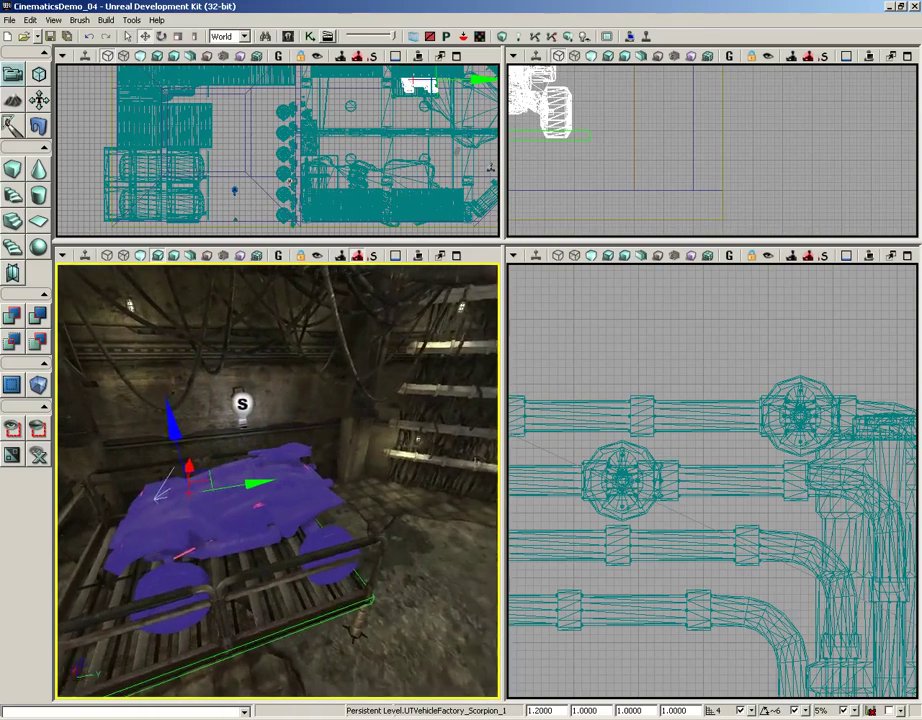
{"action": "left_click_drag", "start_coordinate": [196, 553], "coordinate": [177, 553]}
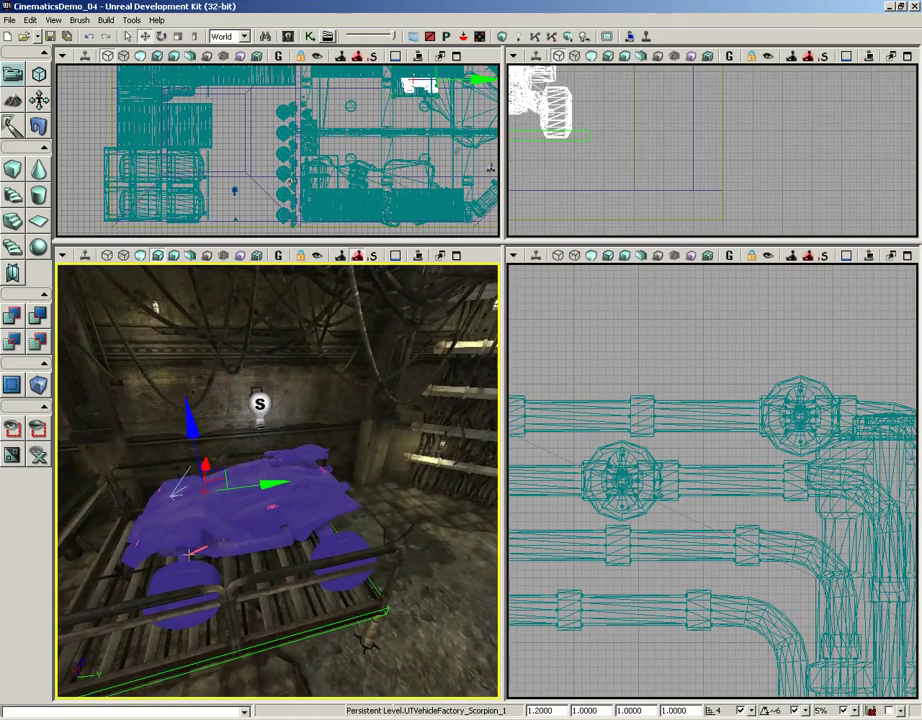
{"action": "double_click", "coordinate": [233, 516]}
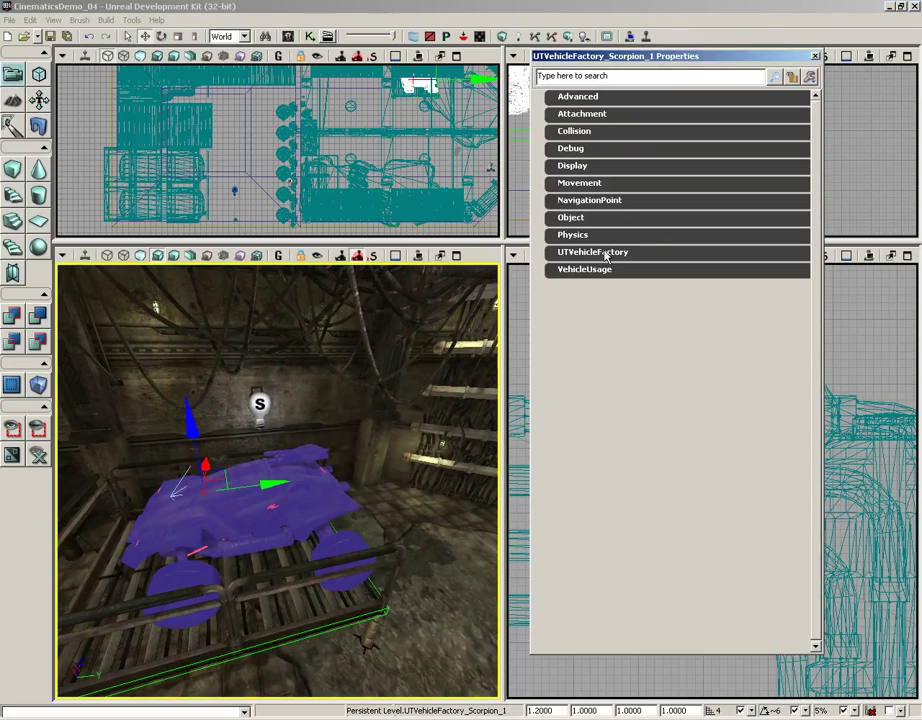
{"action": "left_click", "coordinate": [605, 254]}
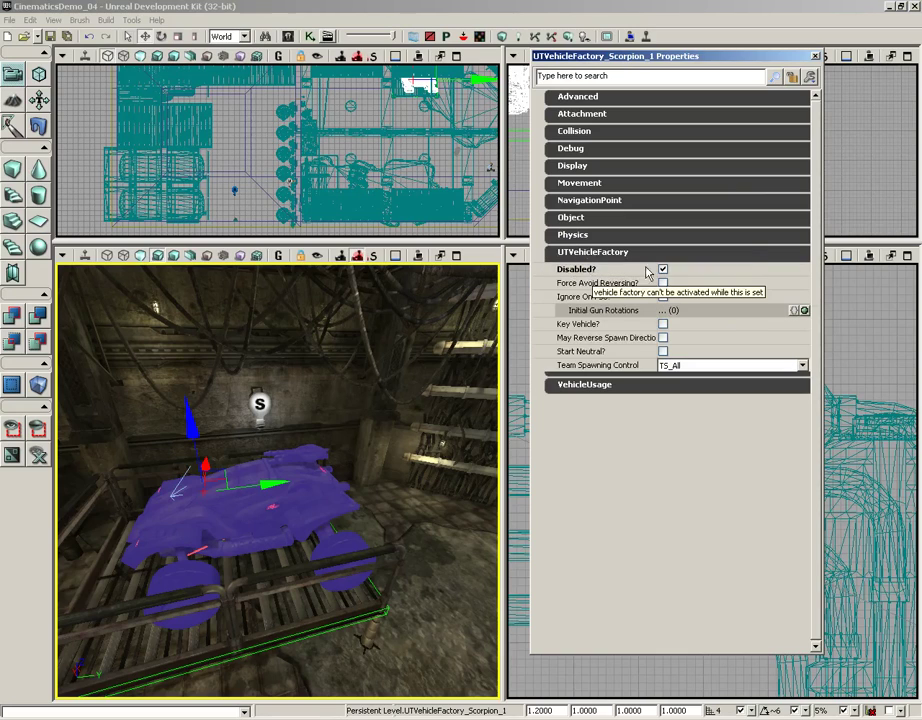
{"action": "left_click", "coordinate": [644, 271]}
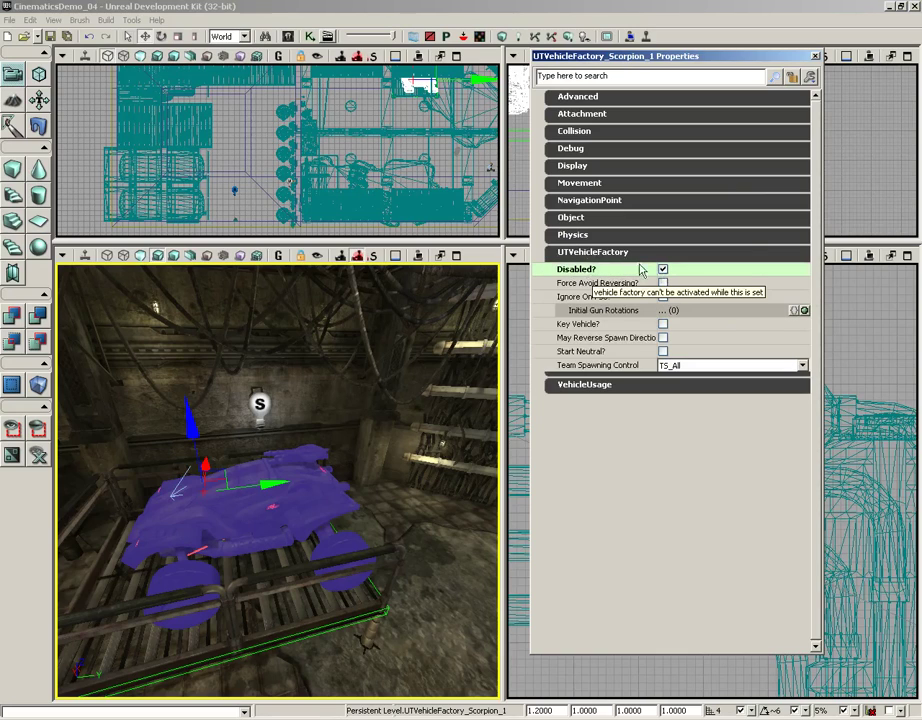
{"action": "left_click", "coordinate": [815, 55]}
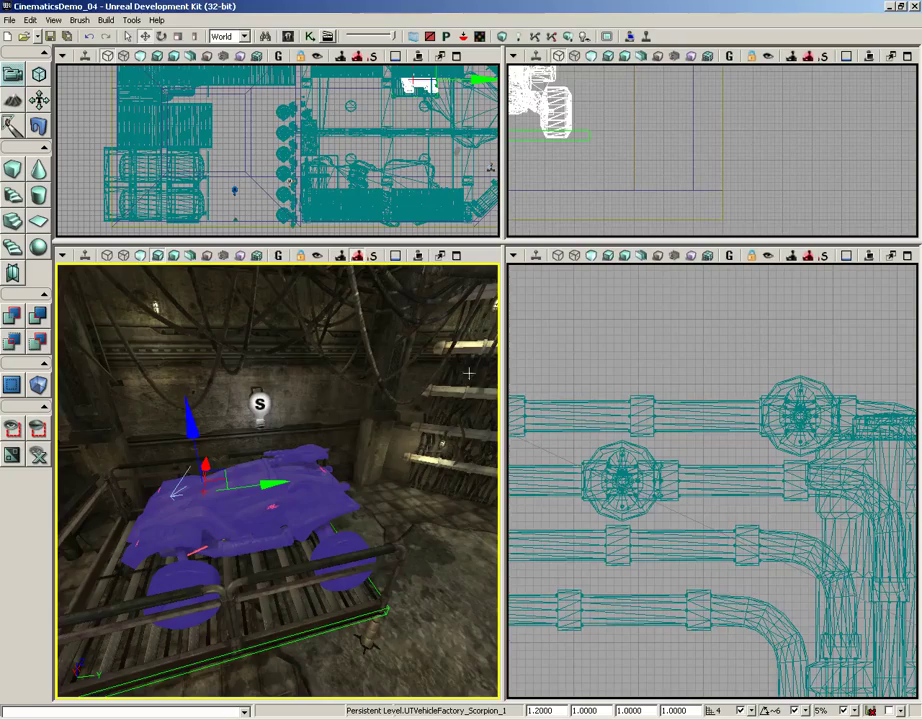
Step: Examine the route from the Scorpion's platform through the dark back room up to the weapon pickup on the grating
{"action": "right_click_drag", "start_coordinate": [429, 394], "coordinate": [74, 315]}
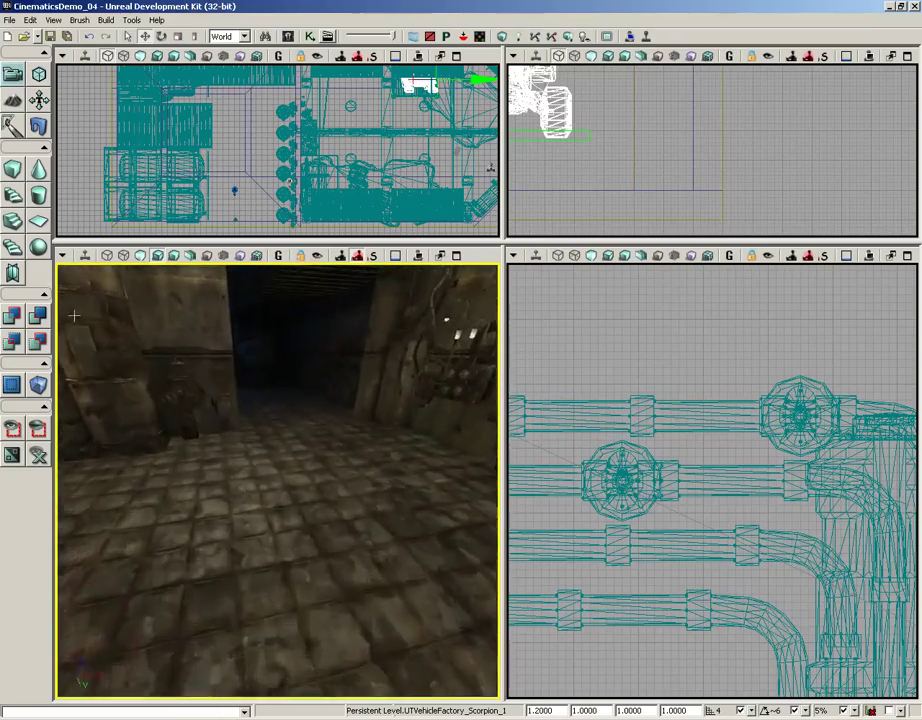
{"action": "left_click_drag", "start_coordinate": [74, 315], "coordinate": [72, 268]}
{"action": "left_click_drag", "start_coordinate": [380, 438], "coordinate": [336, 385]}
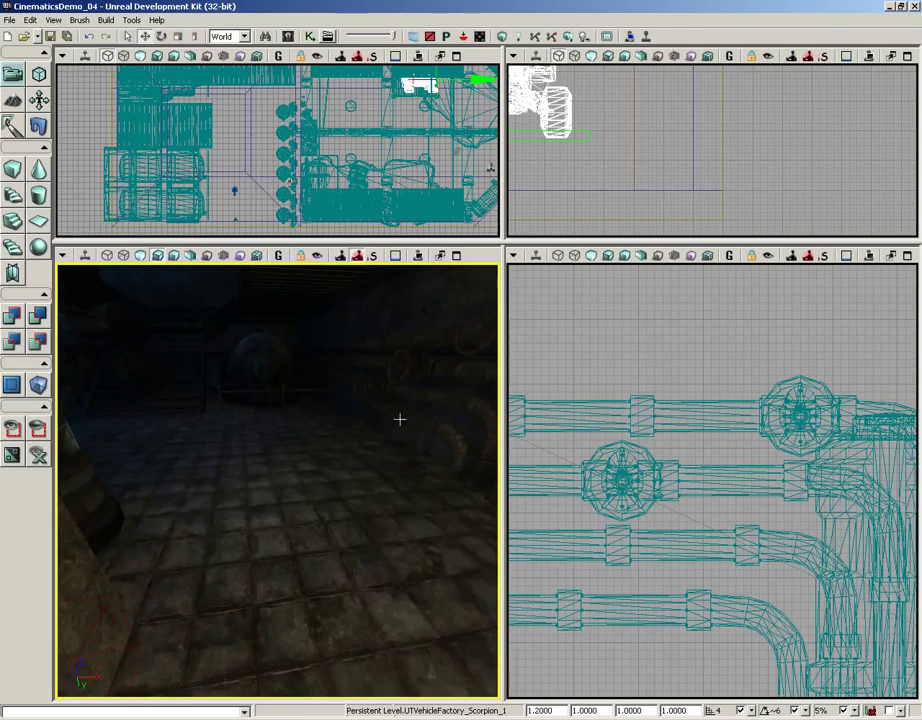
{"action": "mouse_move", "coordinate": [329, 477]}
{"action": "left_mouse_down"}
{"action": "mouse_move", "coordinate": [496, 475]}
{"action": "mouse_move", "coordinate": [477, 422]}
{"action": "mouse_move", "coordinate": [319, 475]}
{"action": "left_mouse_up"}
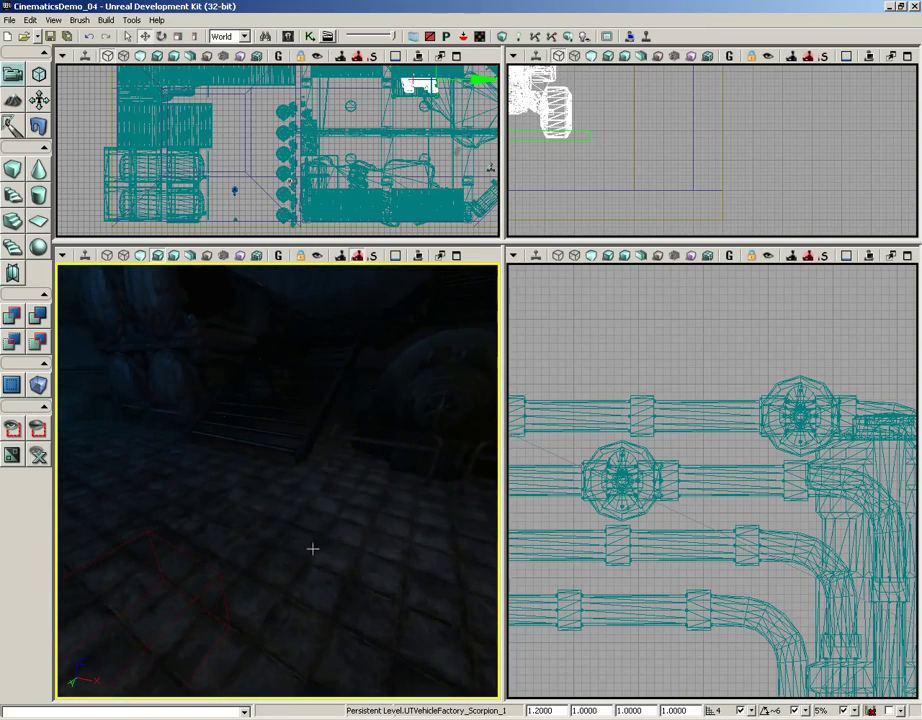
{"action": "left_click_drag", "start_coordinate": [313, 548], "coordinate": [500, 265]}
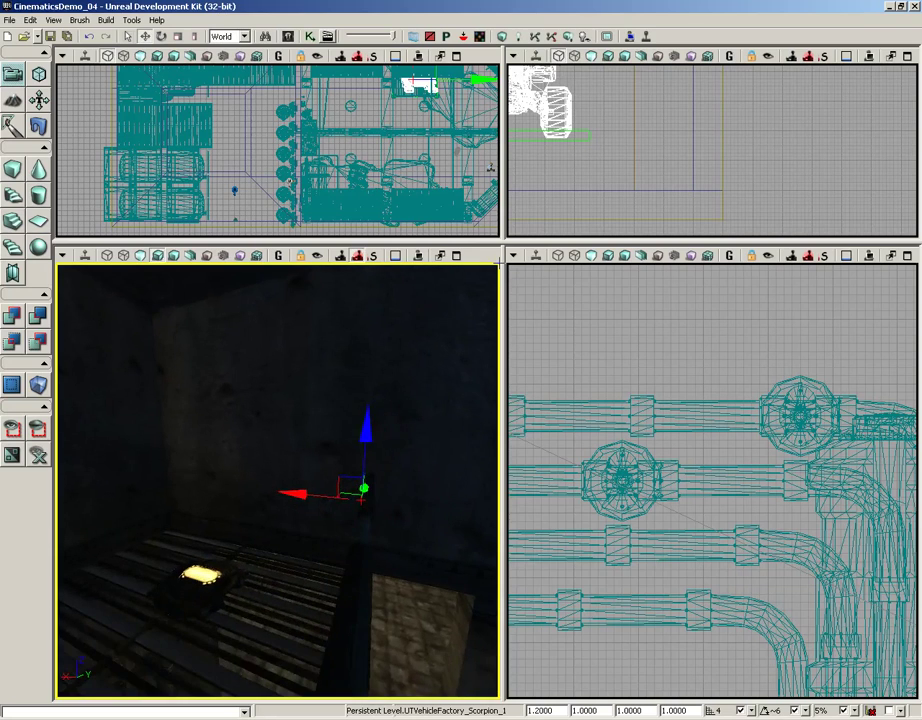
{"action": "right_click_drag", "start_coordinate": [500, 264], "coordinate": [451, 331]}
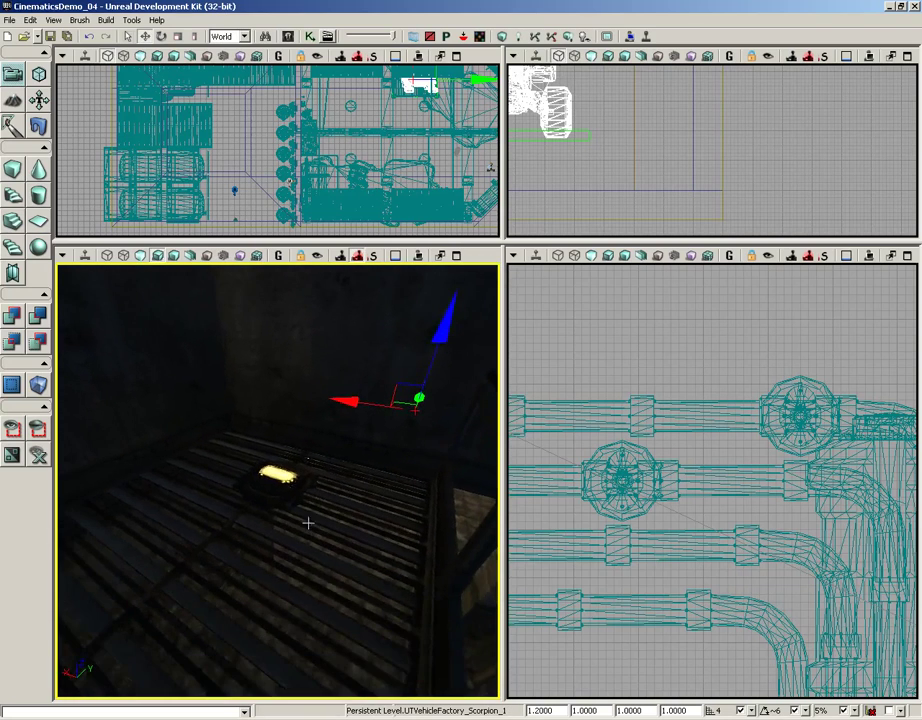
{"action": "left_click_drag", "start_coordinate": [308, 522], "coordinate": [338, 487]}
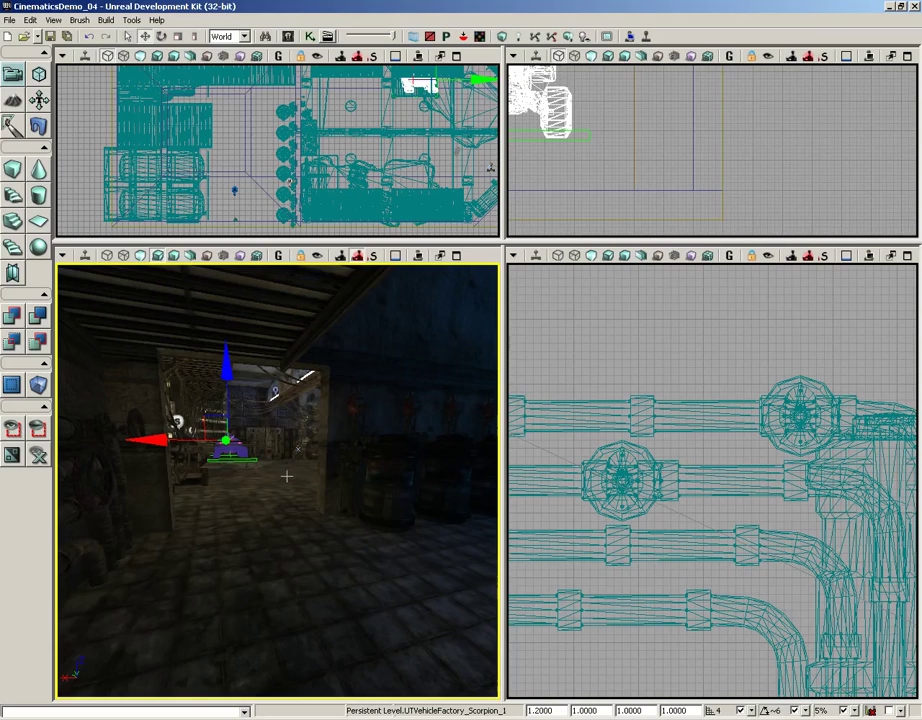
Step: Open Kismet and create a new object variable on the Actor Factory's Spawned connector, placed below the node
{"action": "left_click", "coordinate": [309, 36]}
{"action": "scroll", "coordinate": [595, 428], "scroll_direction": "up", "scroll_amount": 3}
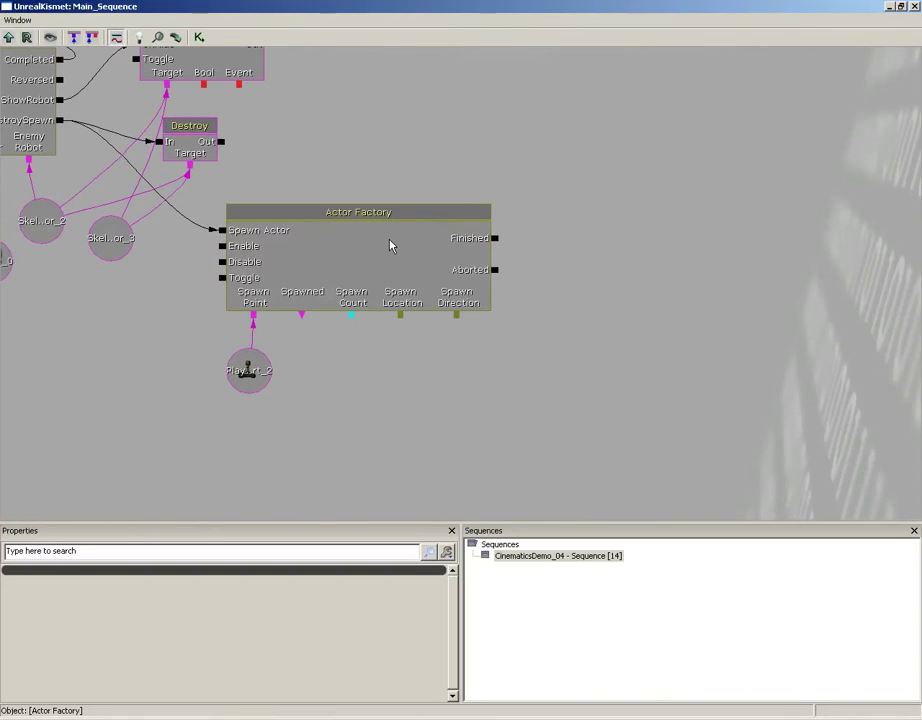
{"action": "left_click", "coordinate": [390, 245]}
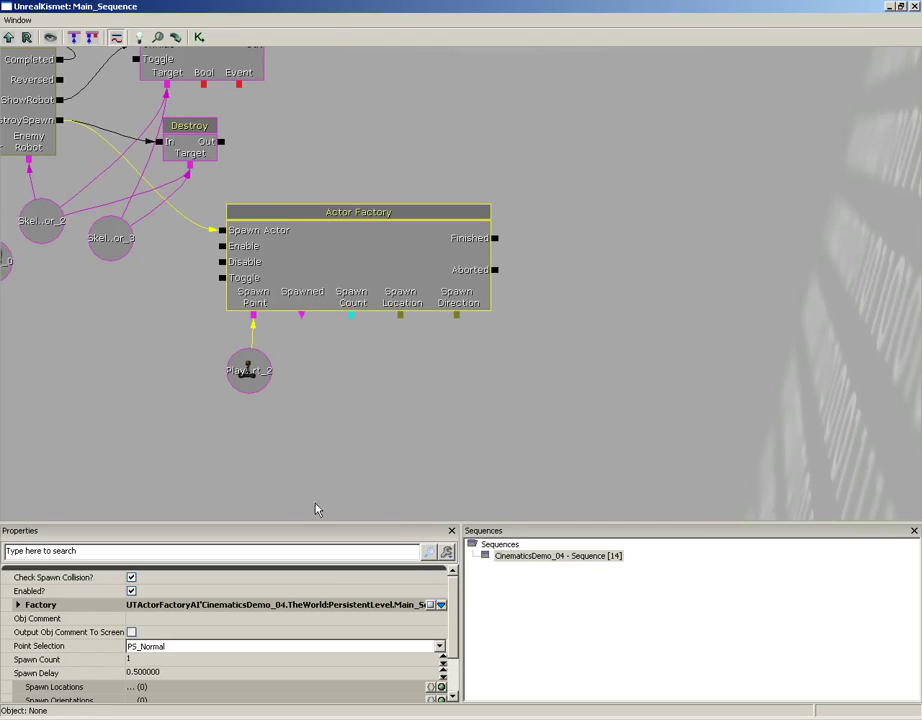
{"action": "right_click", "coordinate": [302, 318]}
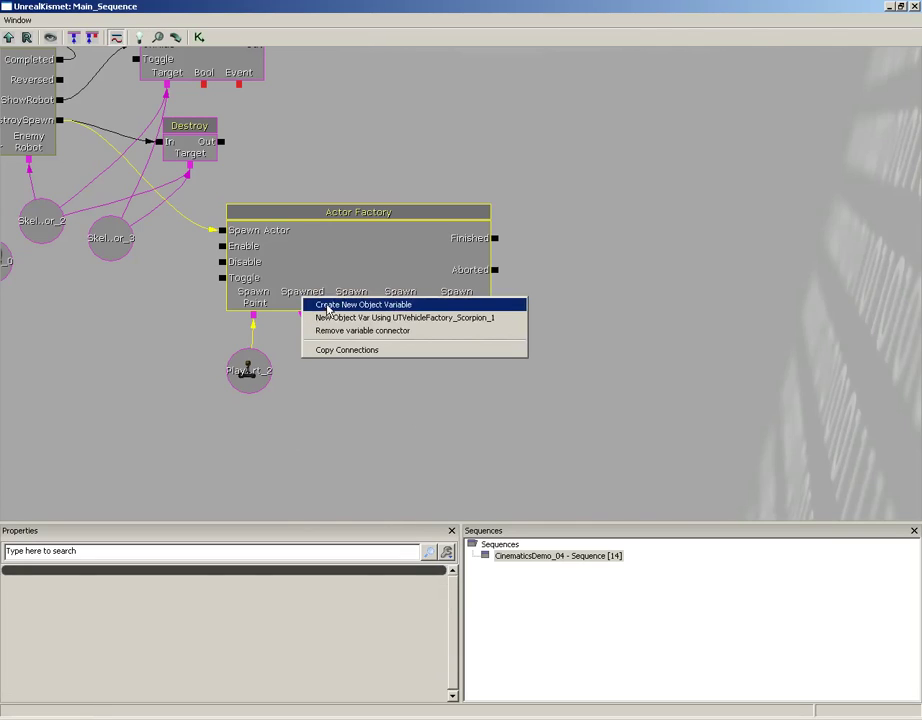
{"action": "left_click", "coordinate": [378, 308]}
{"action": "left_click_drag", "start_coordinate": [309, 362], "coordinate": [486, 442]}
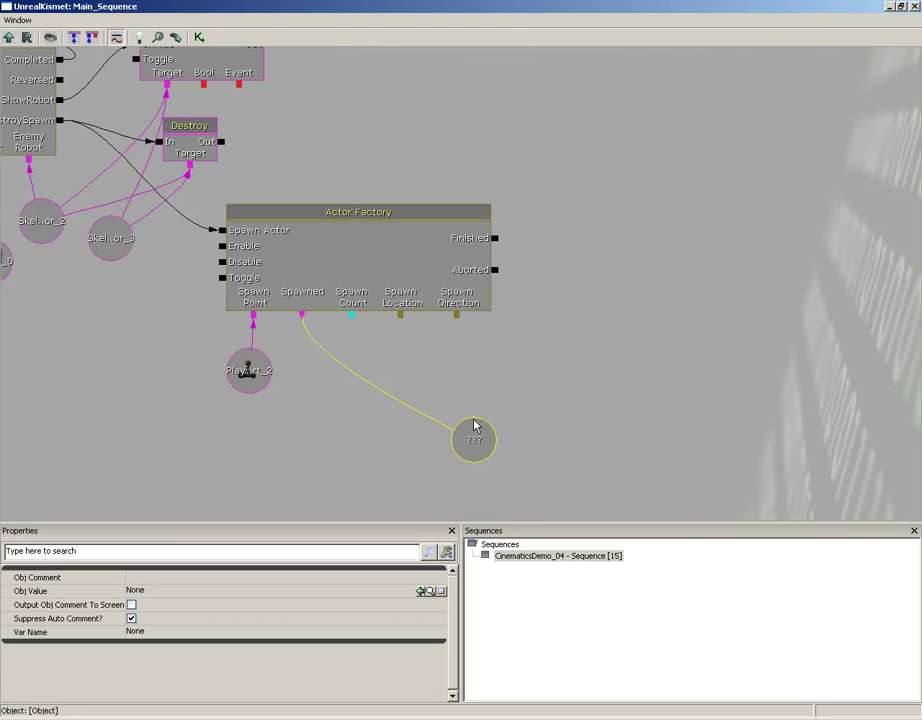
Step: Add a Move To Actor AI action beside the Actor Factory node in the Kismet sequence
{"action": "left_click_drag", "start_coordinate": [675, 344], "coordinate": [582, 277]}
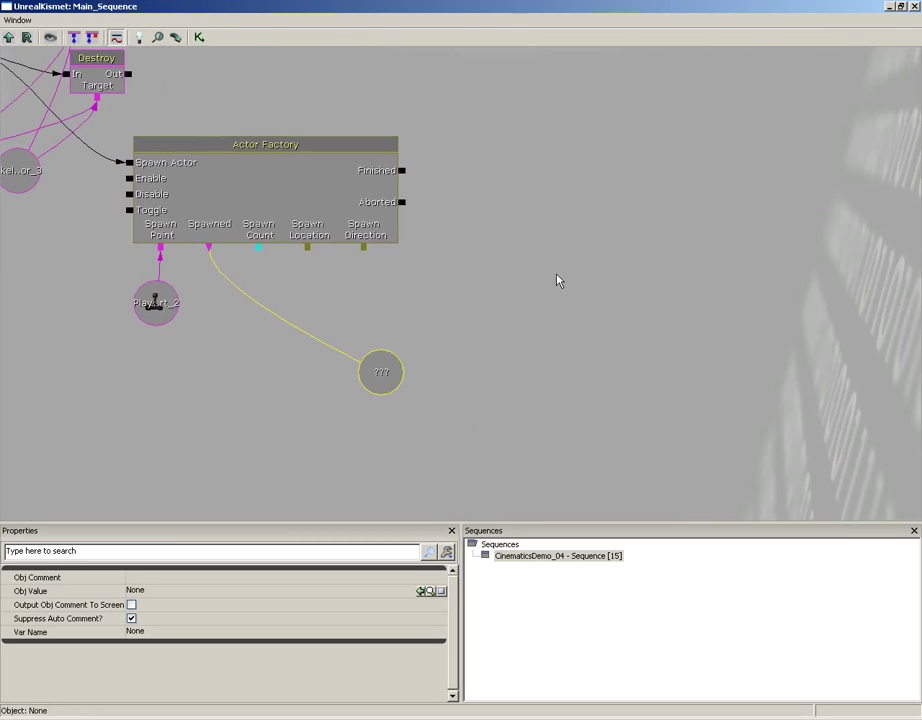
{"action": "right_click", "coordinate": [457, 172]}
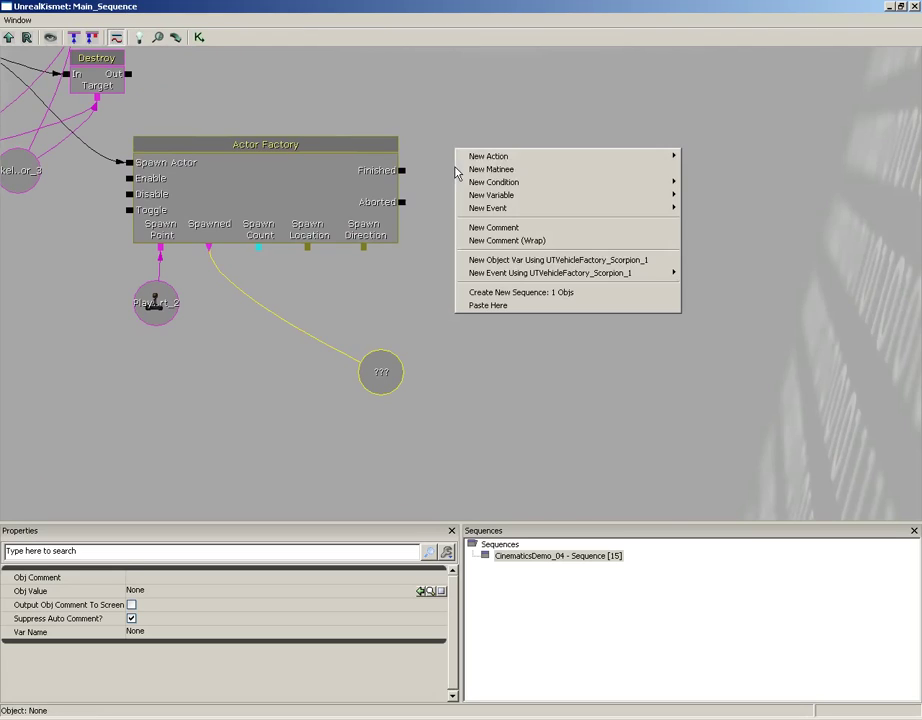
{"action": "mouse_move", "coordinate": [470, 163]}
{"action": "mouse_move", "coordinate": [730, 166]}
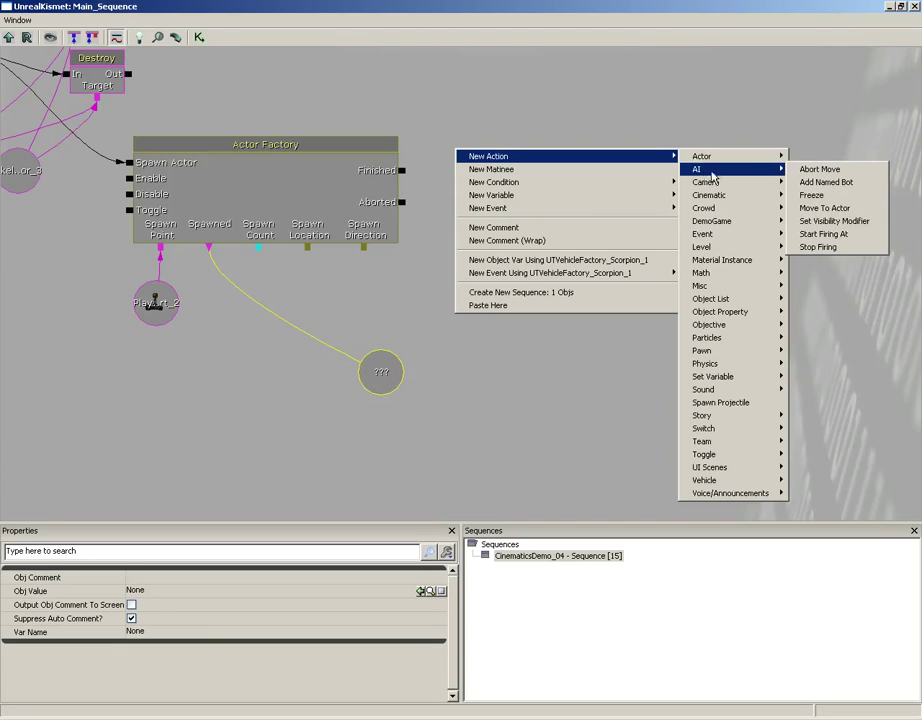
{"action": "left_click", "coordinate": [818, 208]}
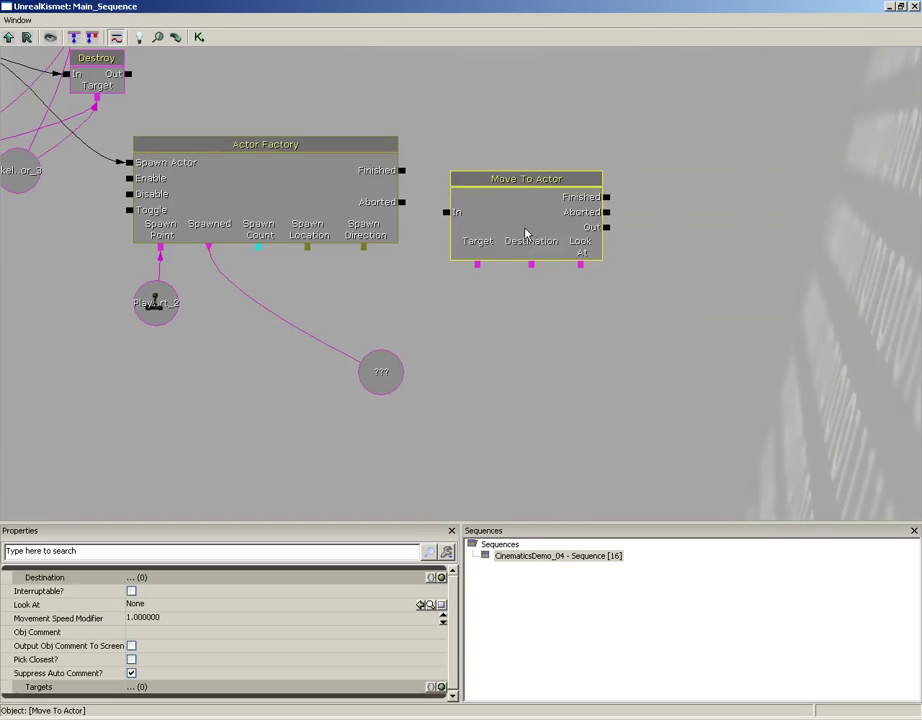
{"action": "left_click_drag", "start_coordinate": [527, 233], "coordinate": [546, 227], "text": "ctrl"}
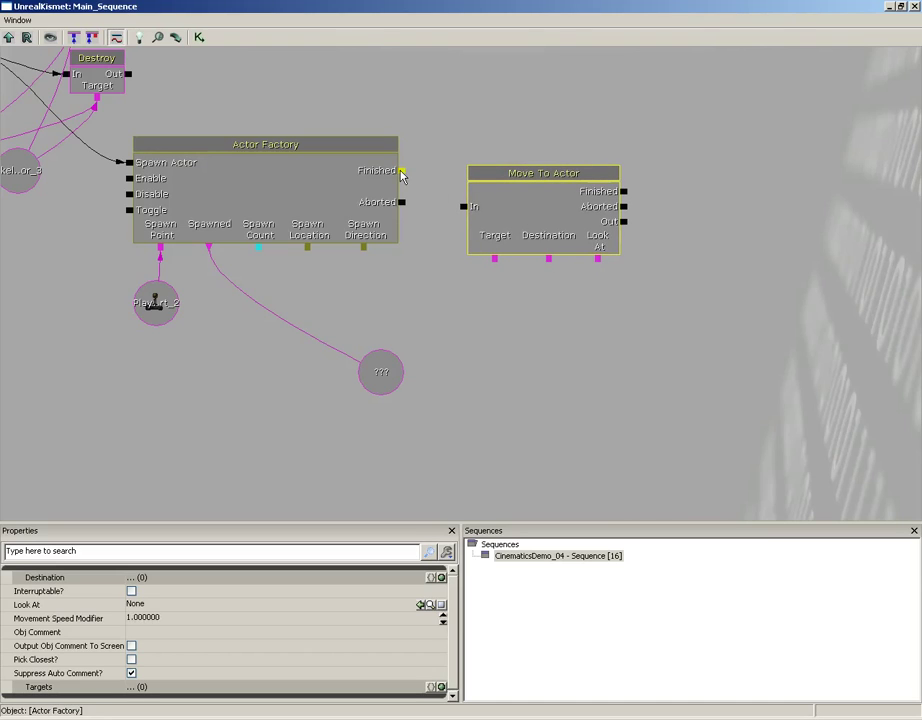
Step: Link the Actor Factory's Finished output to Move To Actor's In and its Target to the spawned object variable, and close Kismet
{"action": "left_click_drag", "start_coordinate": [401, 173], "coordinate": [461, 214]}
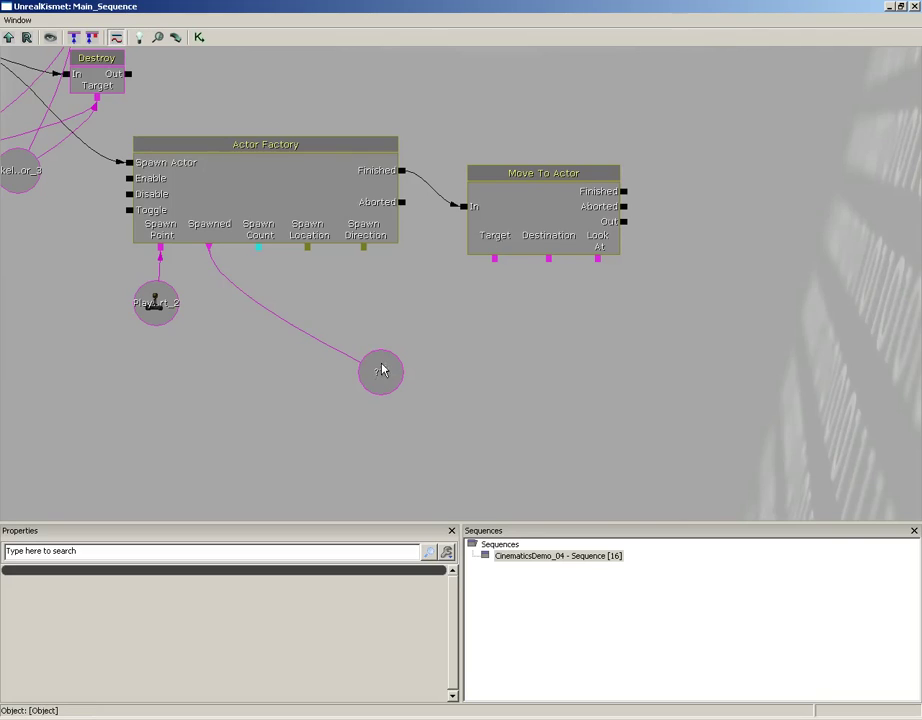
{"action": "left_click_drag", "start_coordinate": [494, 260], "coordinate": [381, 370]}
{"action": "left_click", "coordinate": [914, 7]}
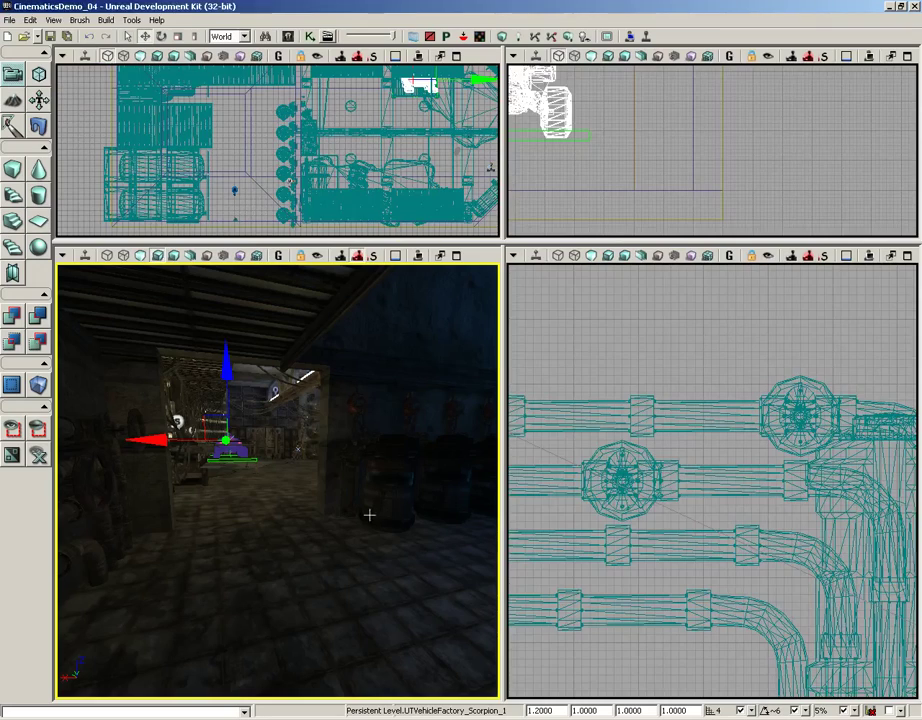
Step: Look up the Note class among the placeable actor classes, and close the class browser
{"action": "left_click_drag", "start_coordinate": [369, 515], "coordinate": [359, 279]}
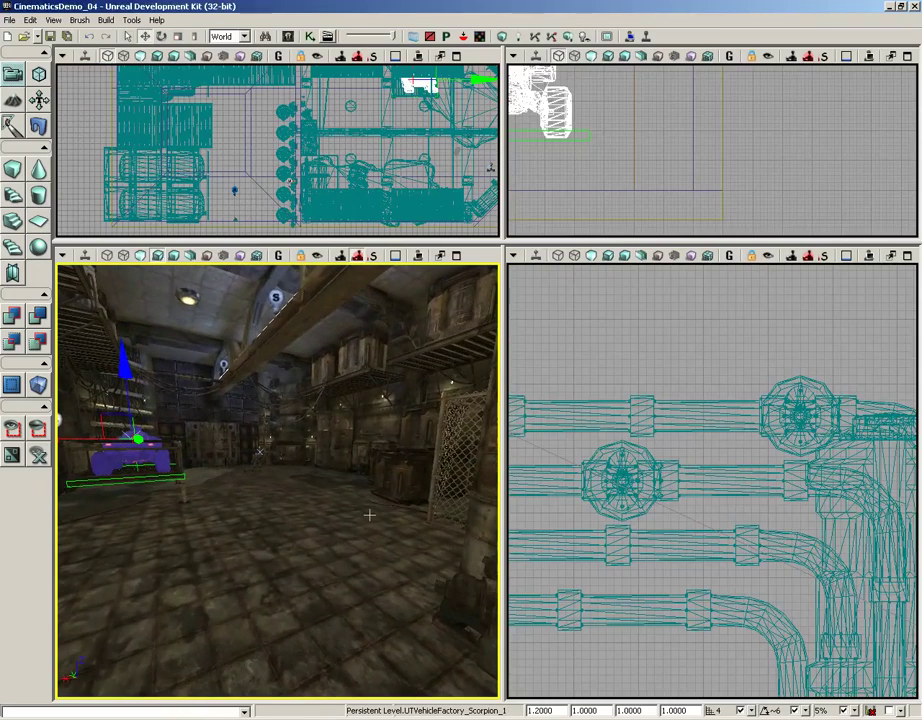
{"action": "left_click_drag", "start_coordinate": [357, 536], "coordinate": [296, 521]}
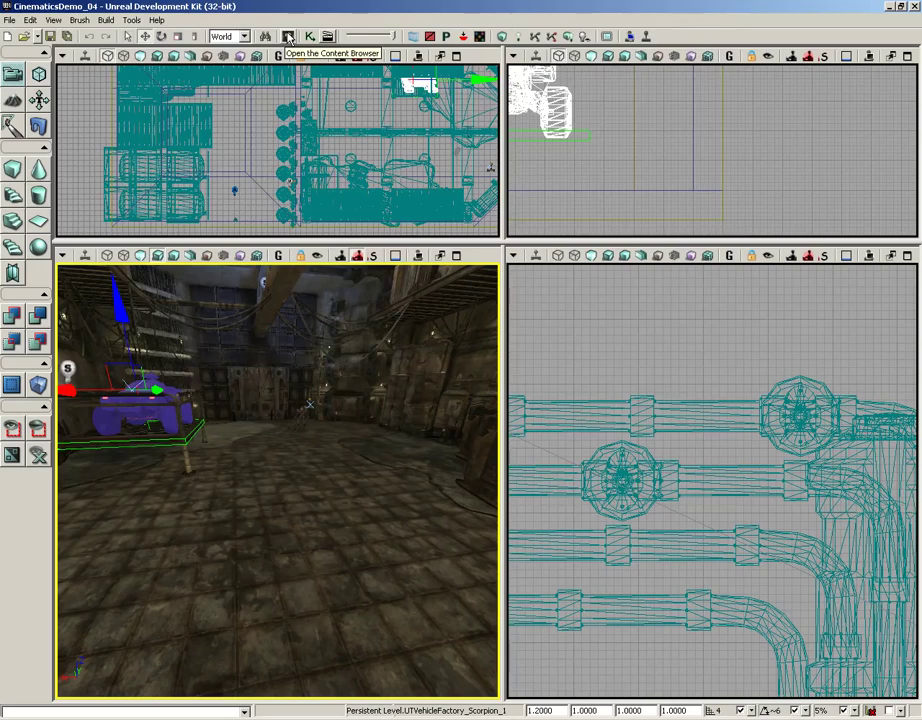
{"action": "left_click", "coordinate": [288, 37]}
{"action": "left_click", "coordinate": [160, 37]}
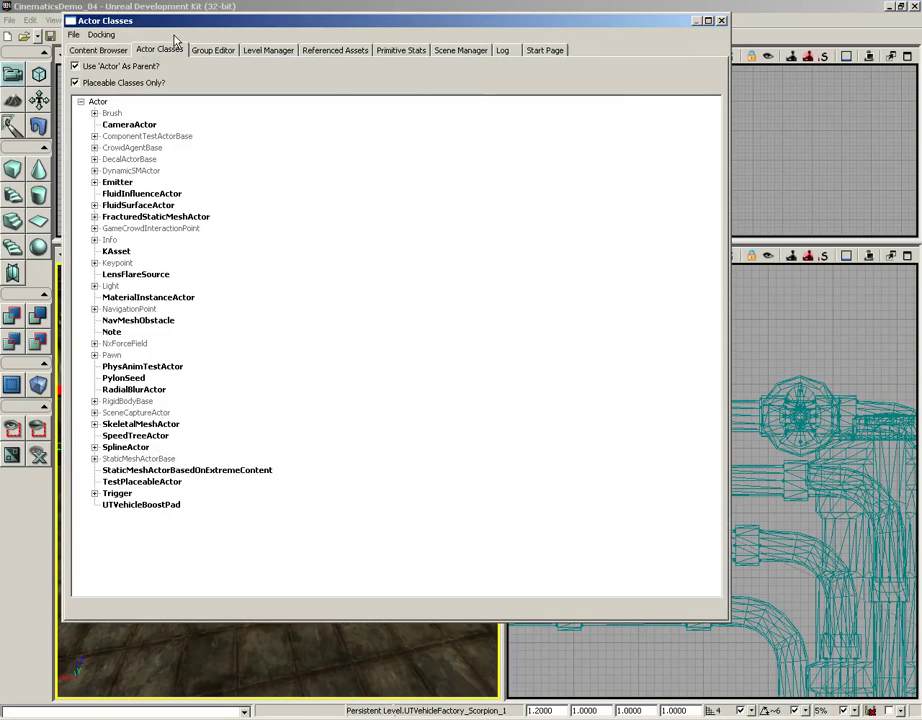
{"action": "left_click", "coordinate": [112, 332]}
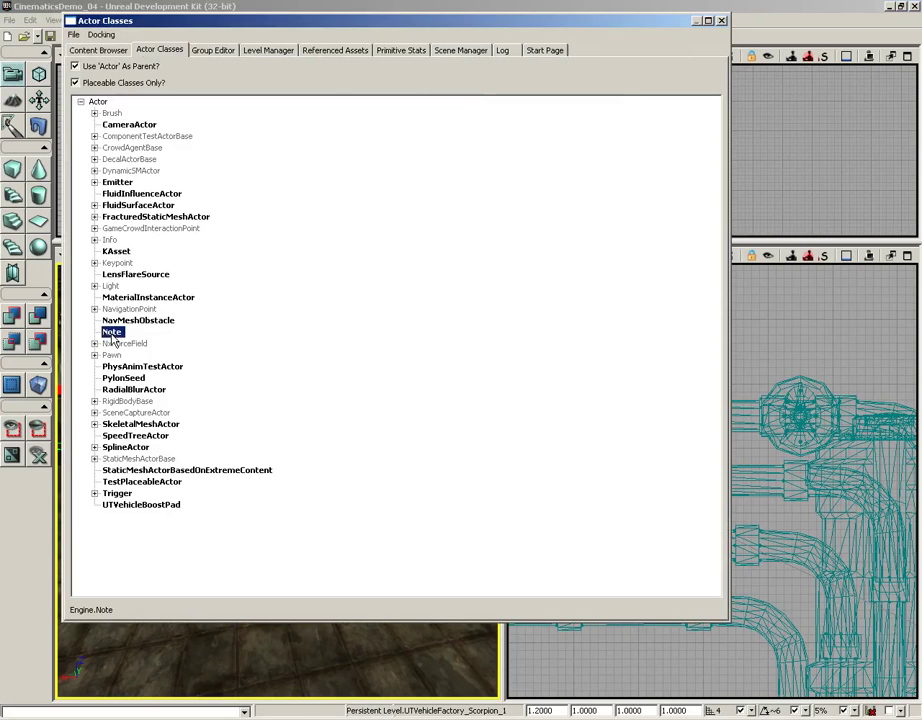
{"action": "left_click", "coordinate": [722, 21]}
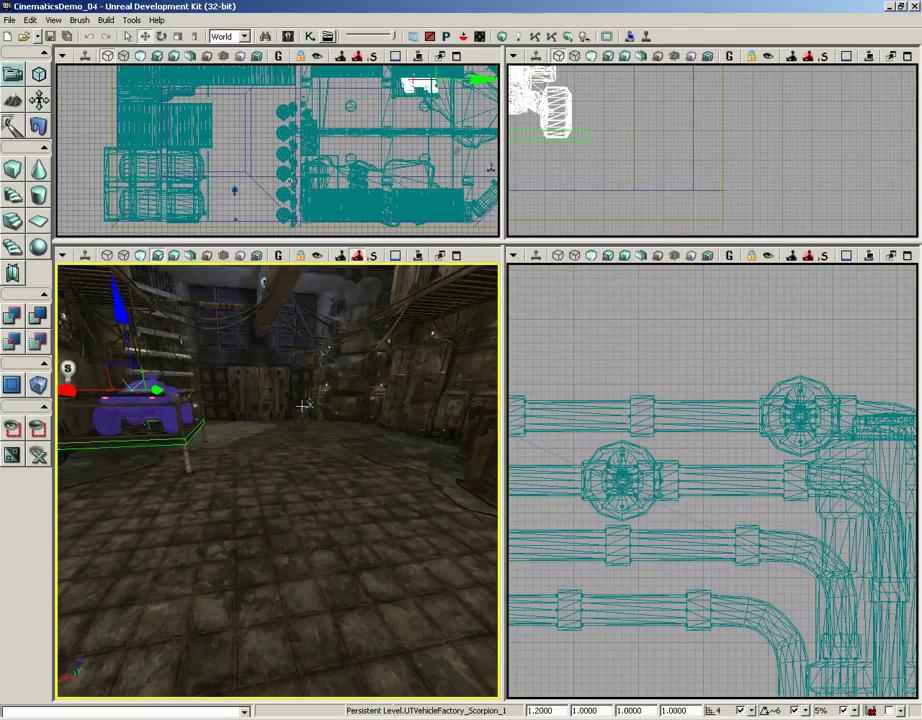
Step: Add a Note actor on the main room floor in front of the Scorpion's platform and adjust its height slightly
{"action": "right_click", "coordinate": [205, 546]}
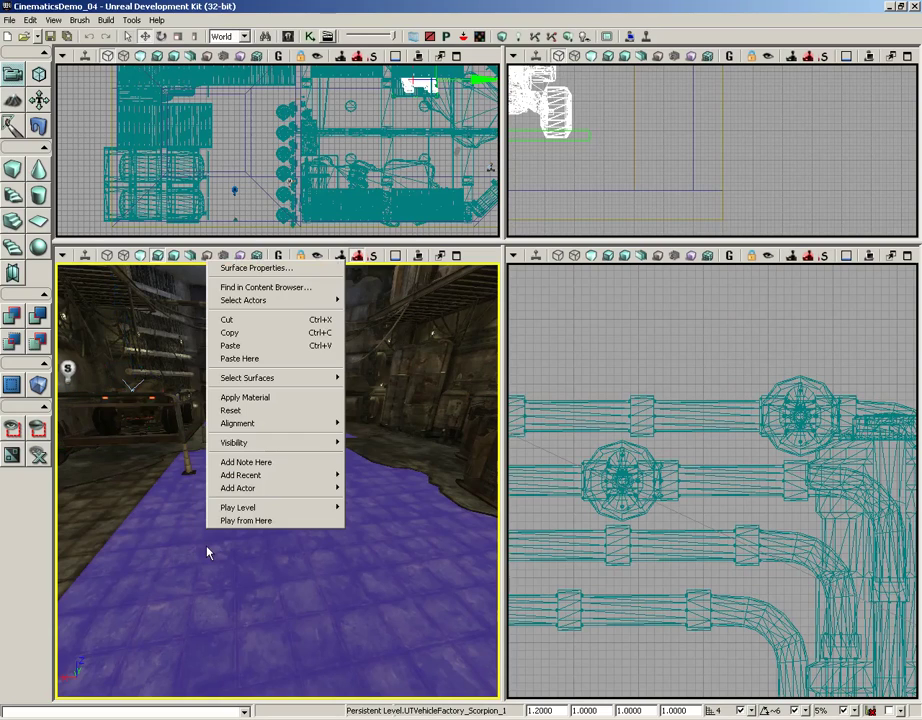
{"action": "left_click", "coordinate": [250, 464]}
{"action": "mouse_move", "coordinate": [196, 479]}
{"action": "left_mouse_down"}
{"action": "mouse_move", "coordinate": [190, 372]}
{"action": "mouse_move", "coordinate": [194, 476]}
{"action": "left_mouse_up"}
{"action": "left_click_drag", "start_coordinate": [291, 484], "coordinate": [290, 480]}
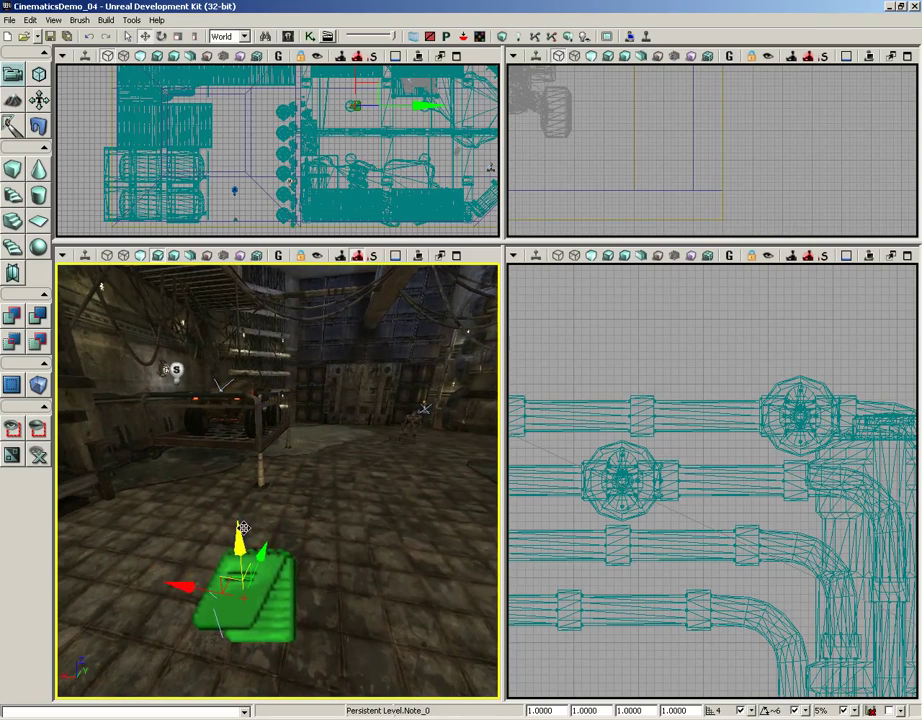
{"action": "mouse_move", "coordinate": [242, 539]}
{"action": "left_mouse_down"}
{"action": "mouse_move", "coordinate": [243, 527]}
{"action": "mouse_move", "coordinate": [241, 543]}
{"action": "left_mouse_up"}
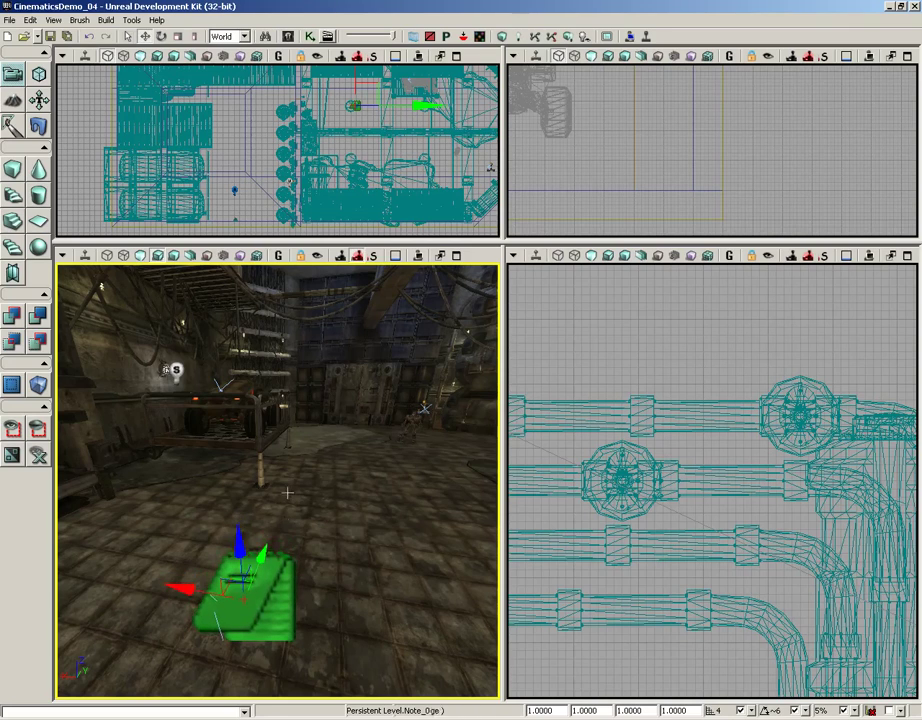
{"action": "mouse_move", "coordinate": [287, 492]}
{"action": "left_mouse_down"}
{"action": "mouse_move", "coordinate": [241, 504]}
{"action": "mouse_move", "coordinate": [294, 481]}
{"action": "left_mouse_up"}
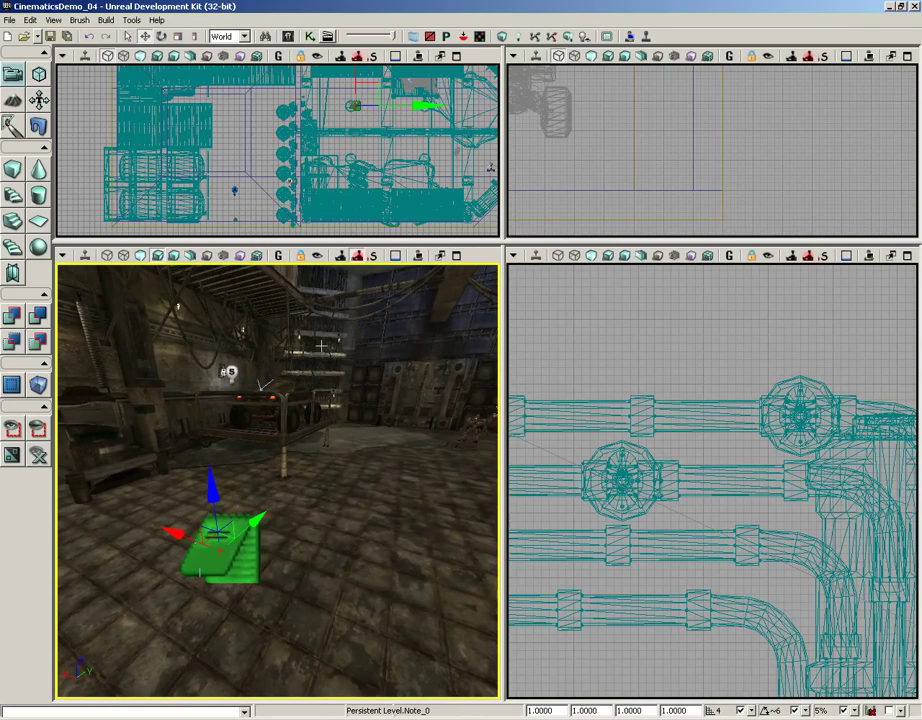
Step: Open Kismet, create an object variable for Note_0 on Move To Actor's Destination connector, and close Kismet
{"action": "left_click", "coordinate": [311, 37]}
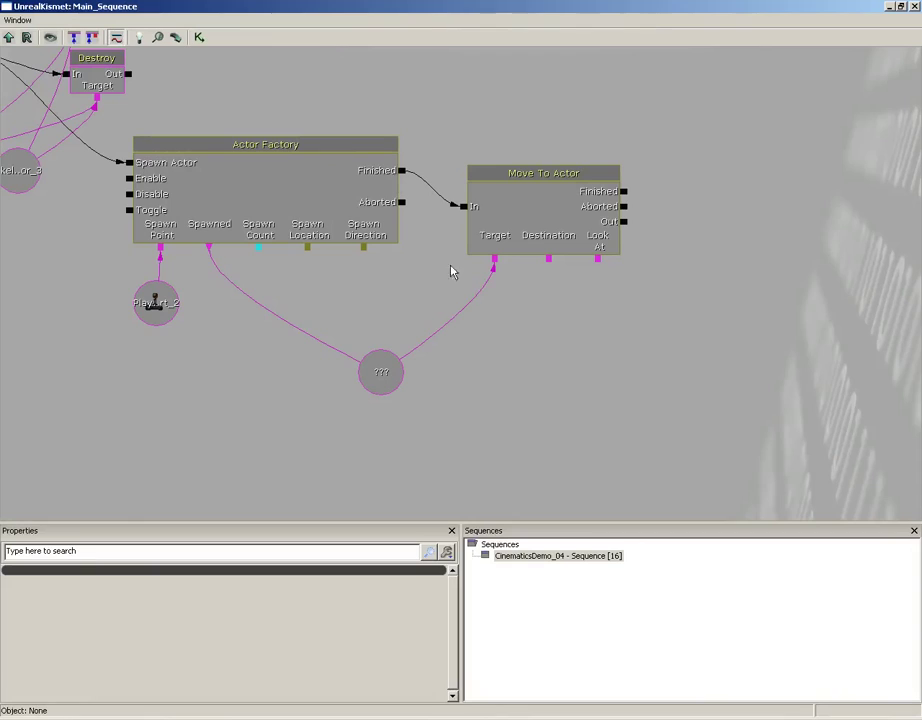
{"action": "right_click", "coordinate": [548, 263]}
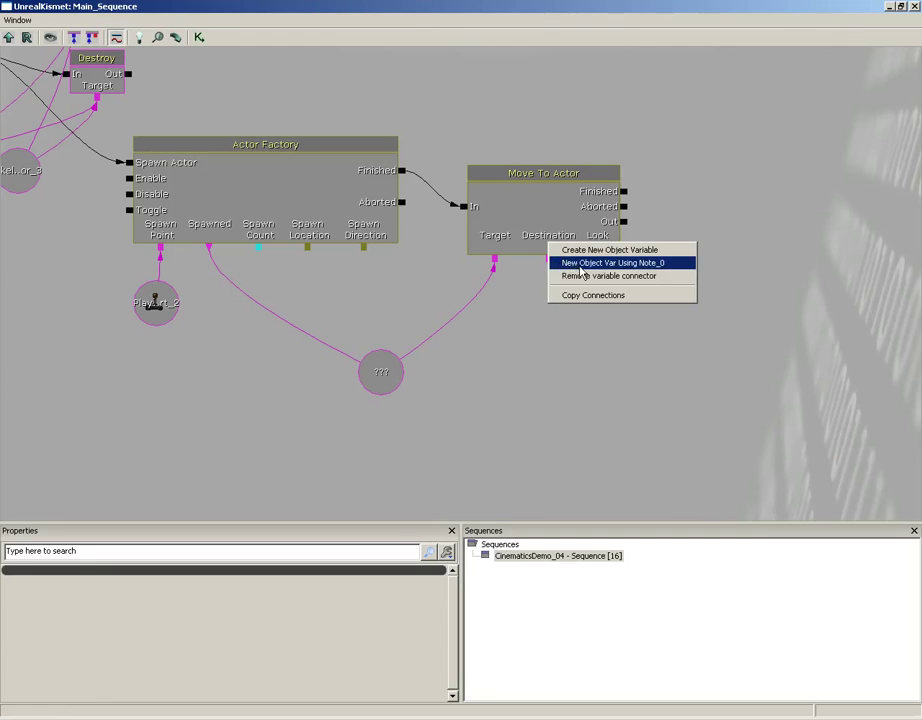
{"action": "left_click", "coordinate": [580, 263]}
{"action": "left_click", "coordinate": [915, 7]}
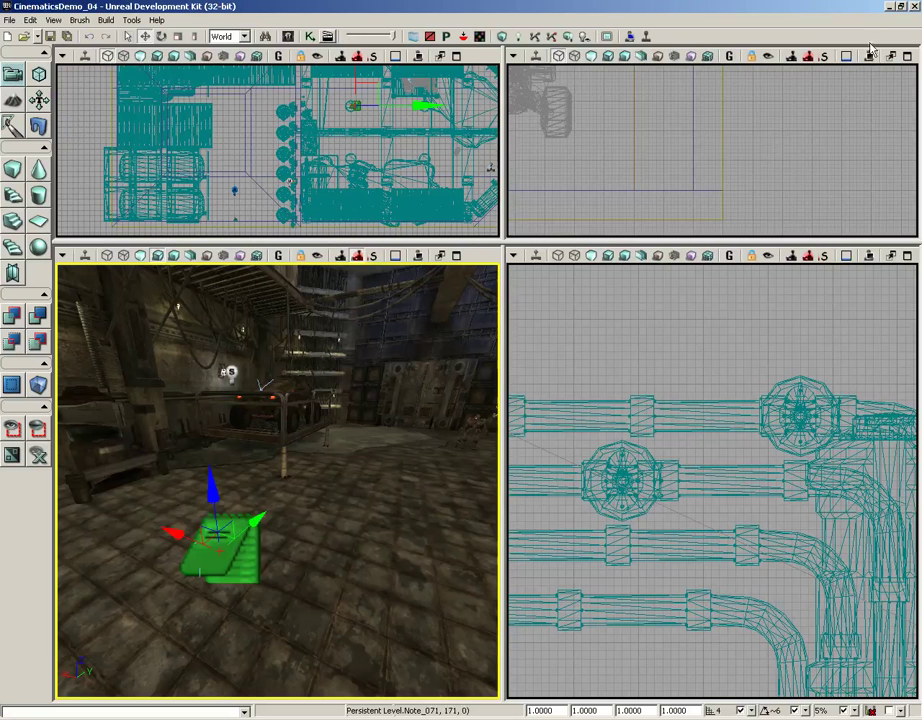
Step: Play the level from the dark back room, walk out to the main room to check the spawned enemy's movement, and end the session
{"action": "left_click_drag", "start_coordinate": [364, 473], "coordinate": [290, 473]}
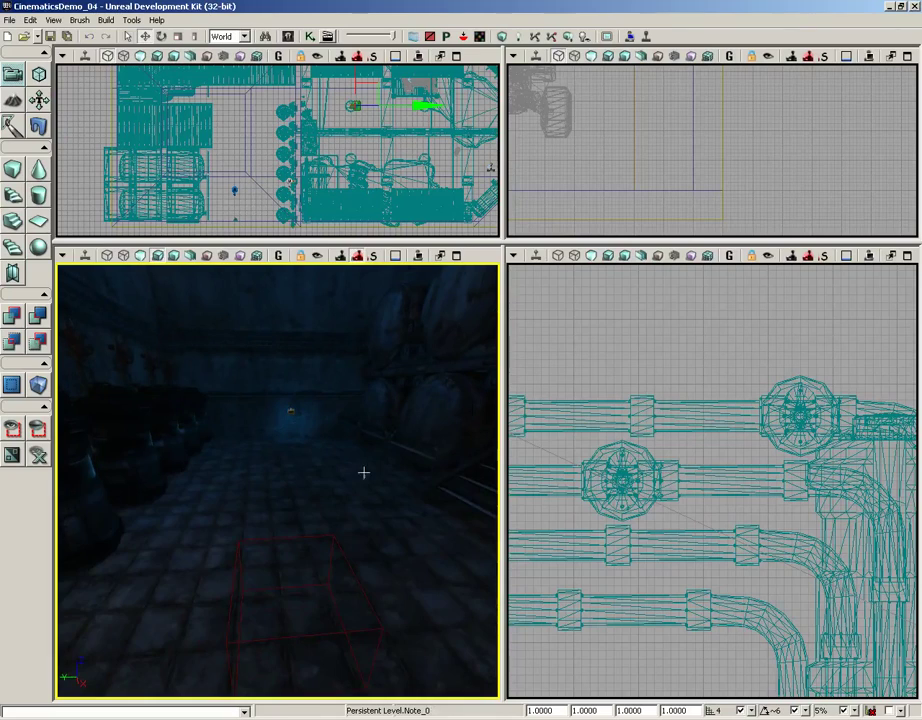
{"action": "right_click", "coordinate": [302, 465]}
{"action": "left_click", "coordinate": [376, 718]}
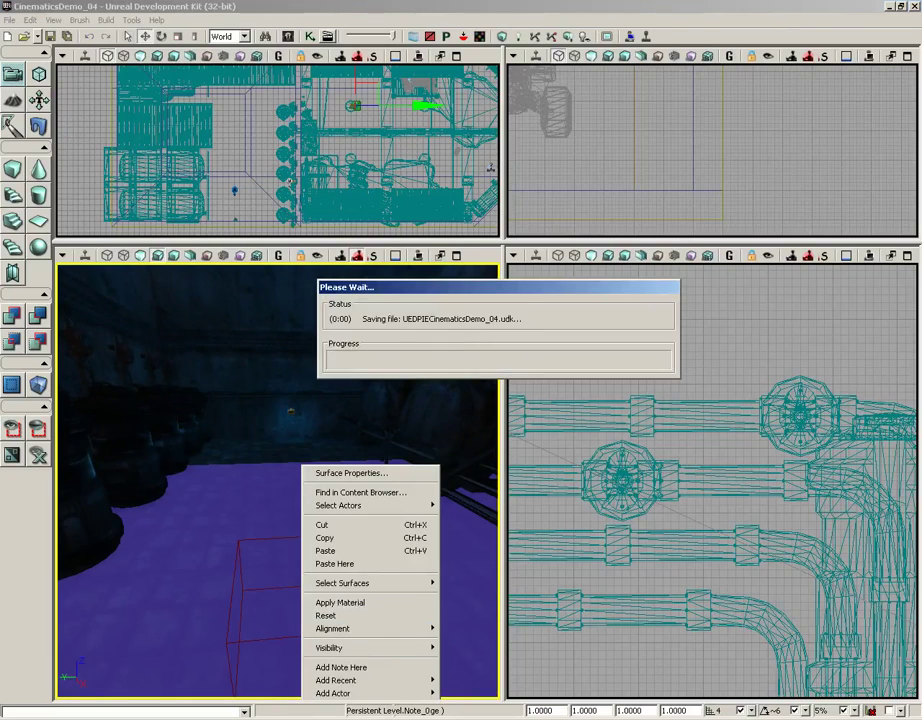
{"action": "key", "text": "w"}
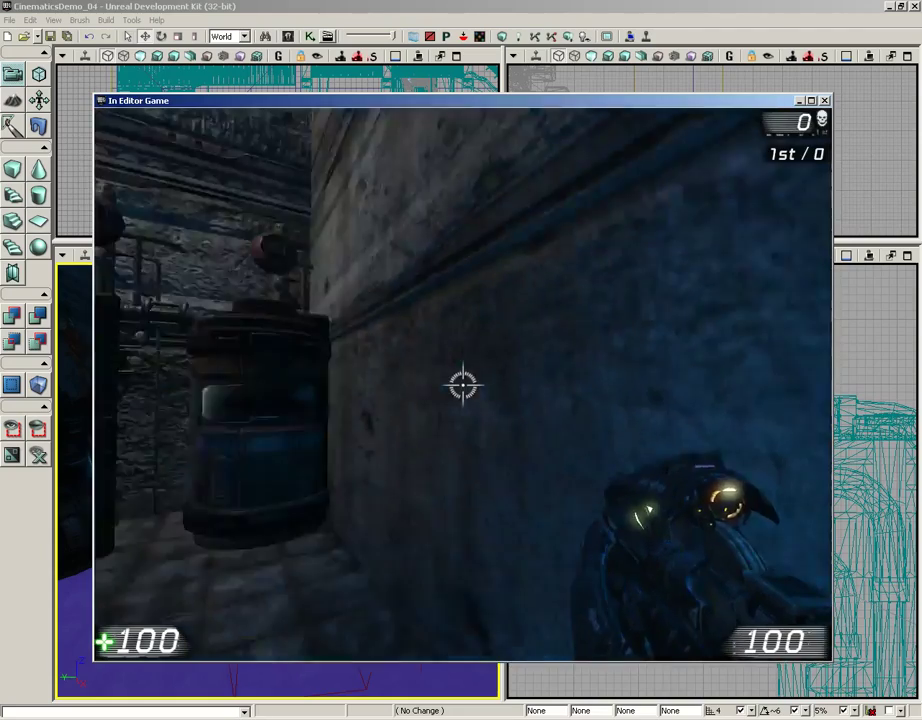
{"action": "key", "text": "w"}
{"action": "key", "text": "w"}
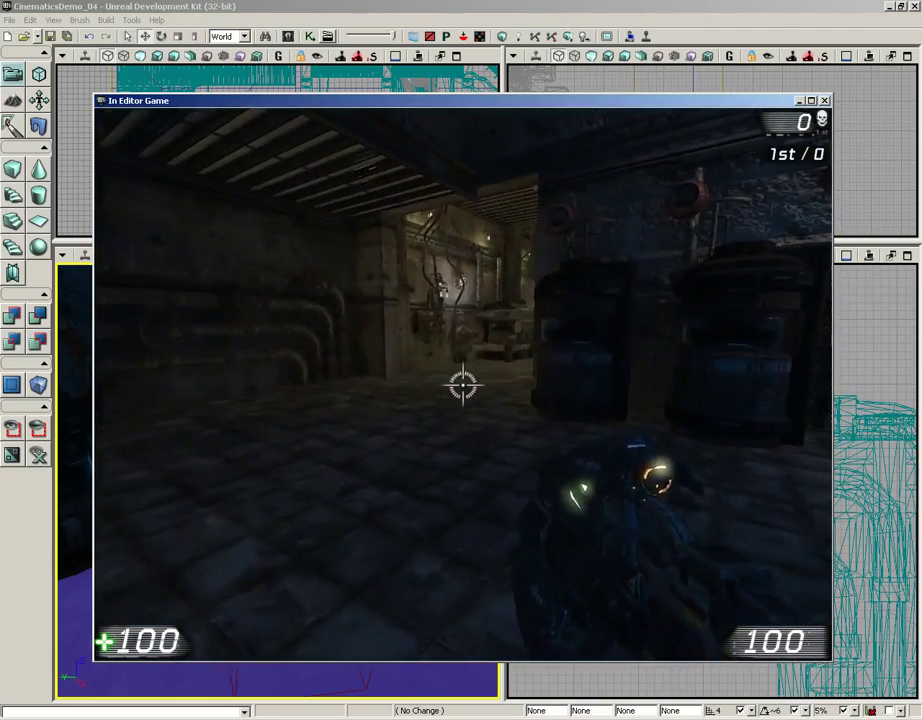
{"action": "key", "text": "w"}
{"action": "key", "text": "w"}
{"action": "left_click", "coordinate": [462, 385]}
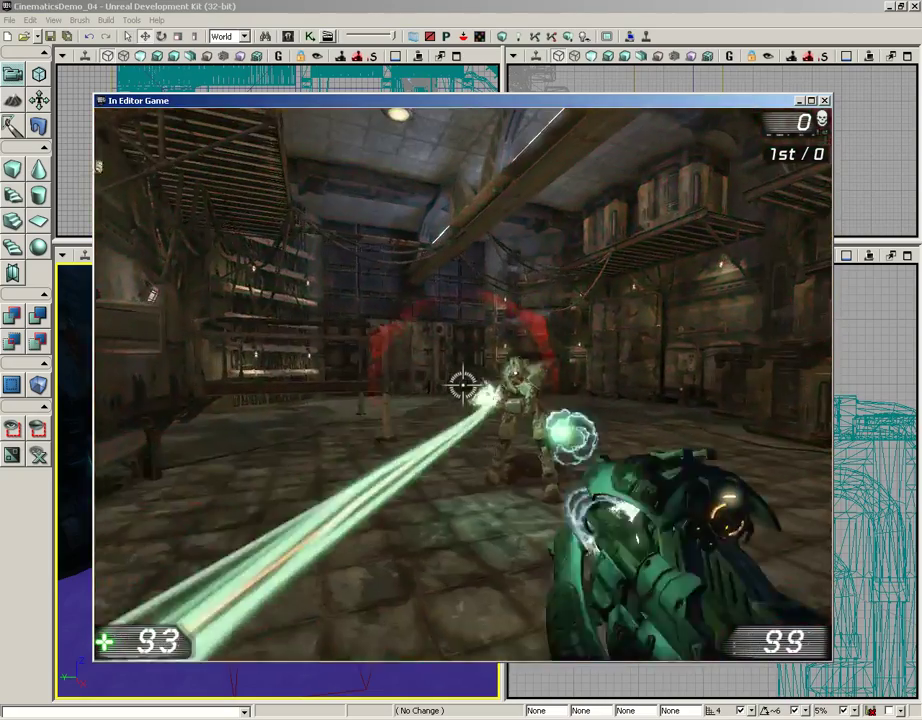
{"action": "key", "text": "w"}
{"action": "key", "text": "Escape"}
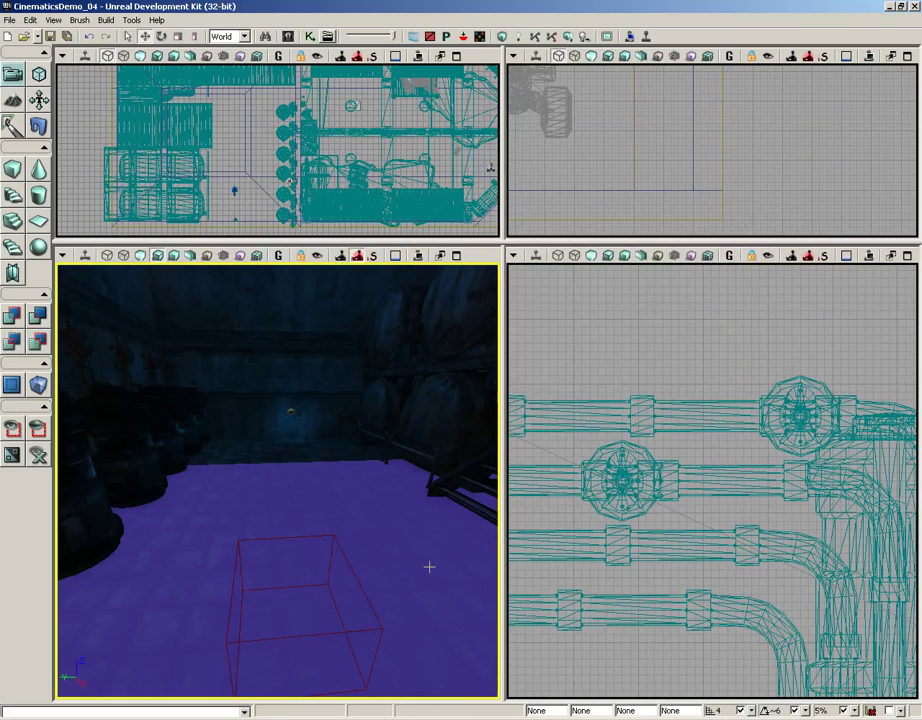
Step: Move the note from the main room floor through the doorway into the dark back room
{"action": "left_click_drag", "start_coordinate": [346, 482], "coordinate": [75, 340]}
{"action": "right_click_drag", "start_coordinate": [350, 471], "coordinate": [300, 500]}
{"action": "left_click", "coordinate": [385, 540]}
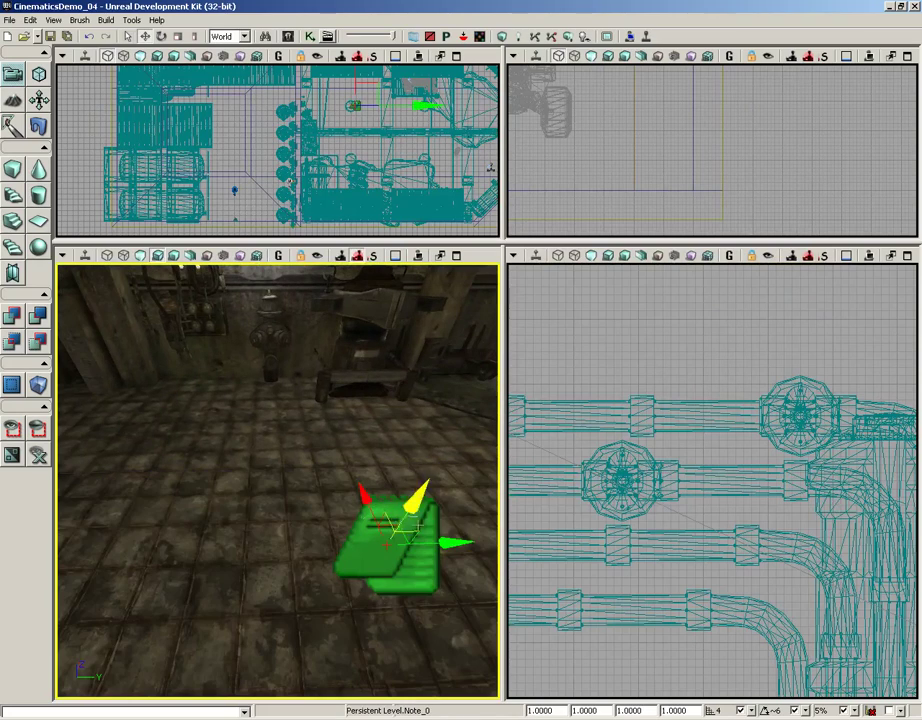
{"action": "left_click_drag", "start_coordinate": [302, 535], "coordinate": [294, 535]}
{"action": "right_click_drag", "start_coordinate": [328, 472], "coordinate": [68, 398]}
{"action": "left_click_drag", "start_coordinate": [352, 469], "coordinate": [325, 481]}
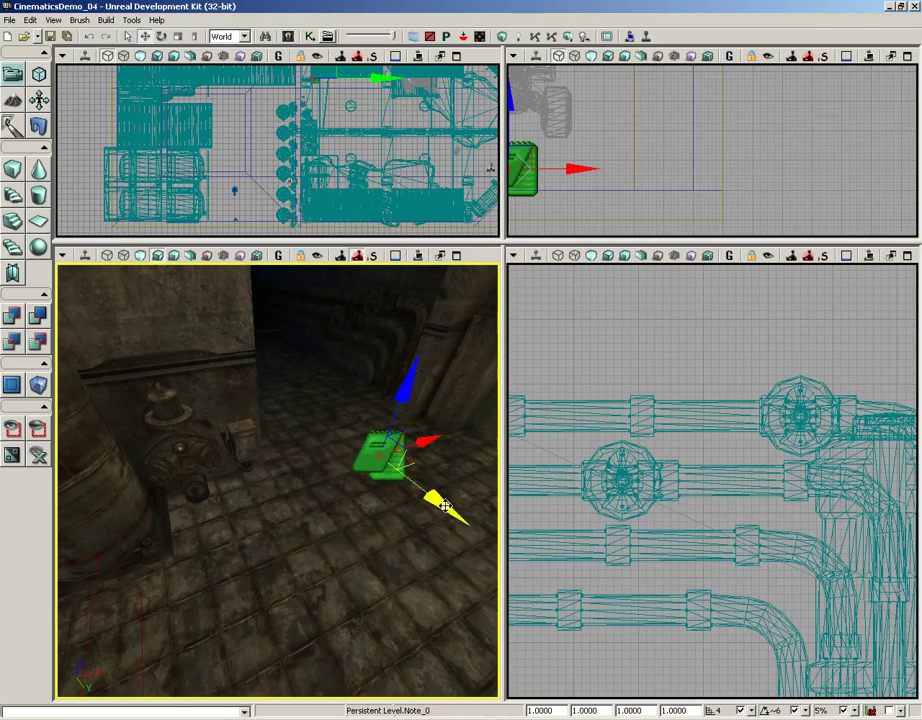
{"action": "left_click_drag", "start_coordinate": [319, 398], "coordinate": [312, 392]}
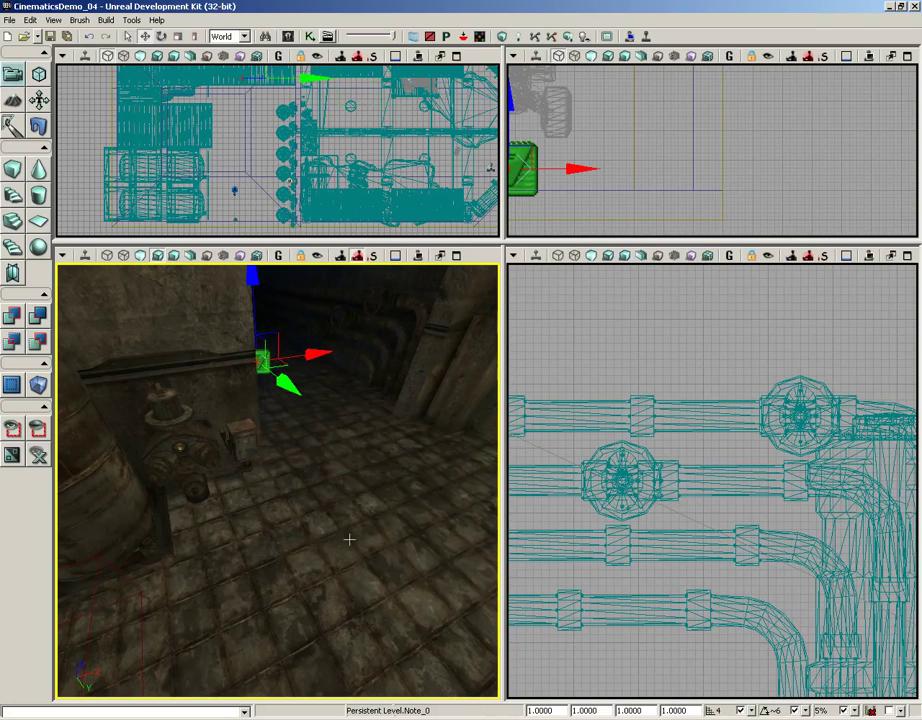
Step: Playtest from the back room floor with the relocated note, watch the doorway for the enemy, and exit the game
{"action": "right_click_drag", "start_coordinate": [349, 539], "coordinate": [110, 418]}
{"action": "right_click", "coordinate": [402, 481]}
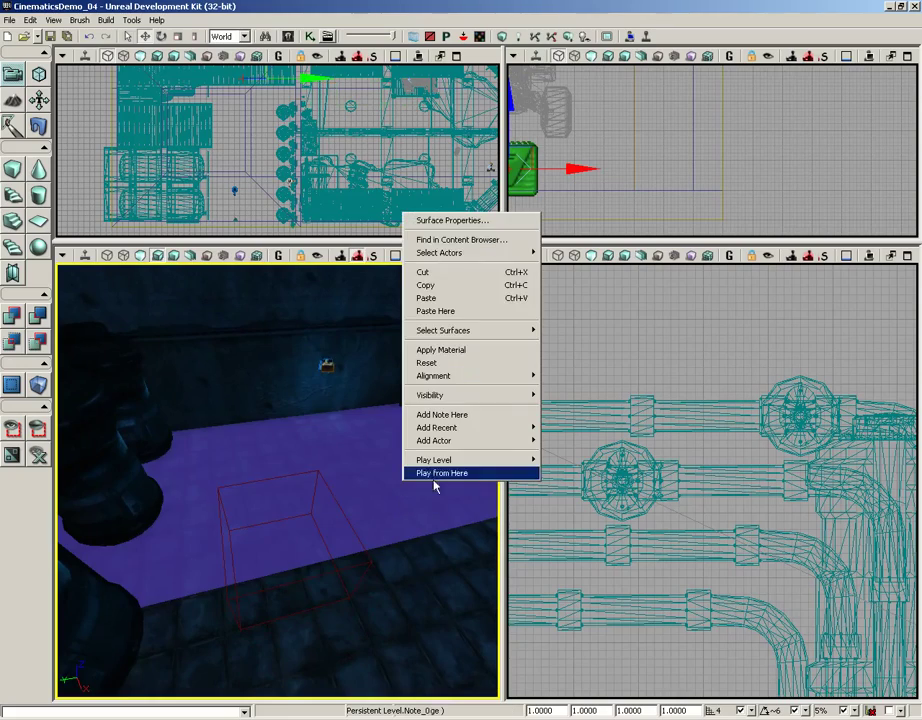
{"action": "left_click", "coordinate": [435, 475]}
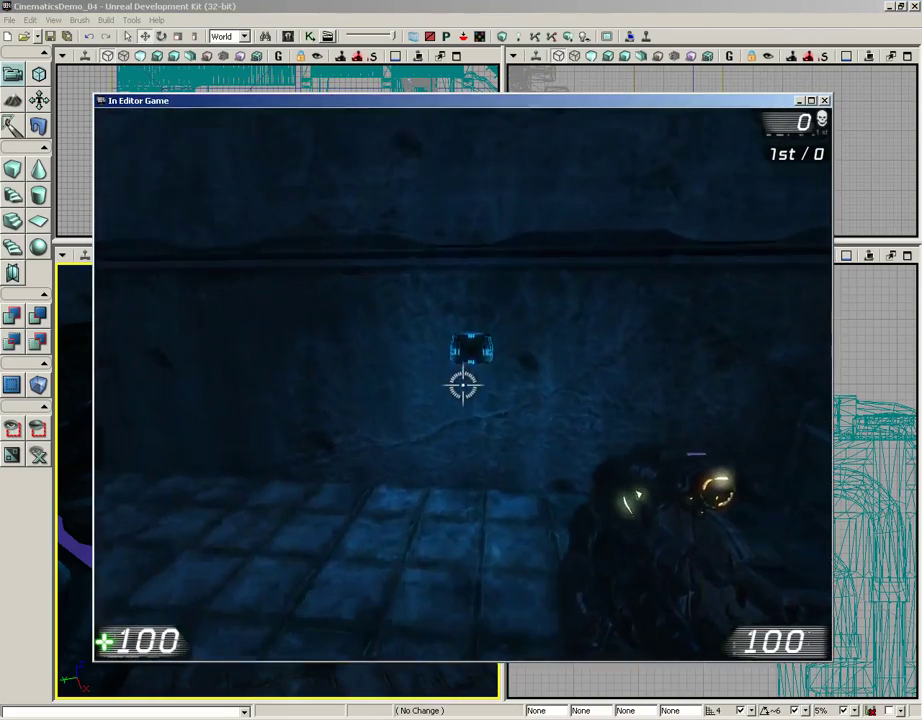
{"action": "key", "text": "w"}
{"action": "key", "text": "e"}
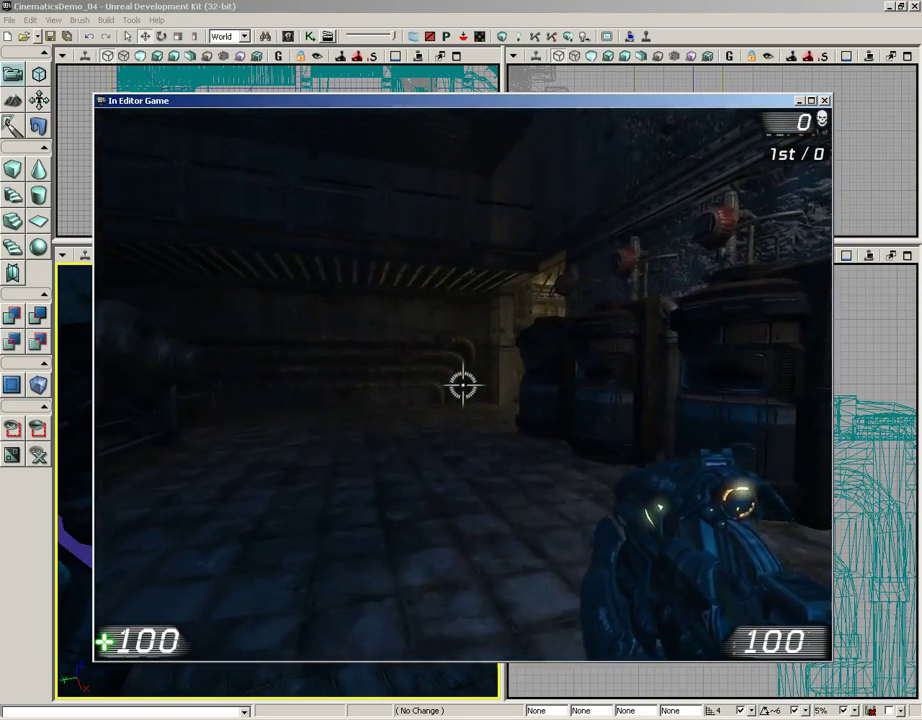
{"action": "key", "text": "a"}
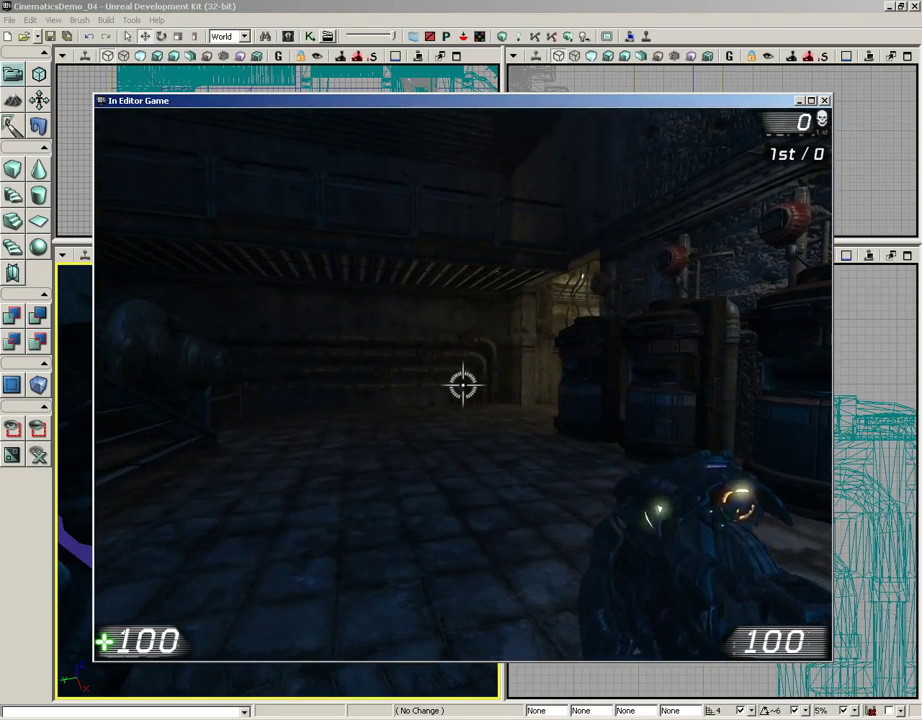
{"action": "key", "text": "w"}
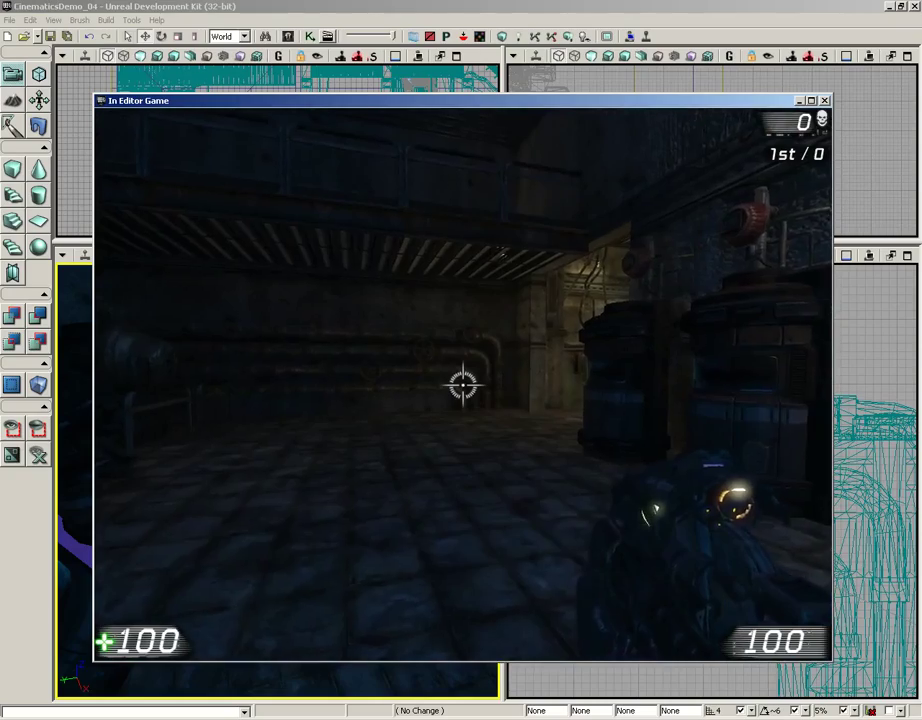
{"action": "key", "text": "w"}
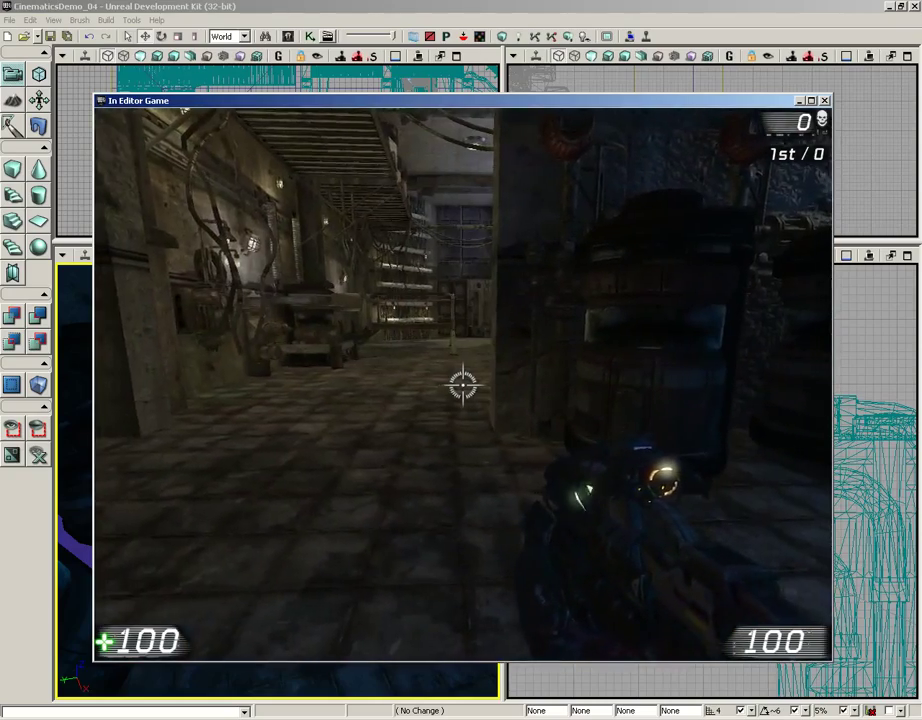
{"action": "key", "text": "a"}
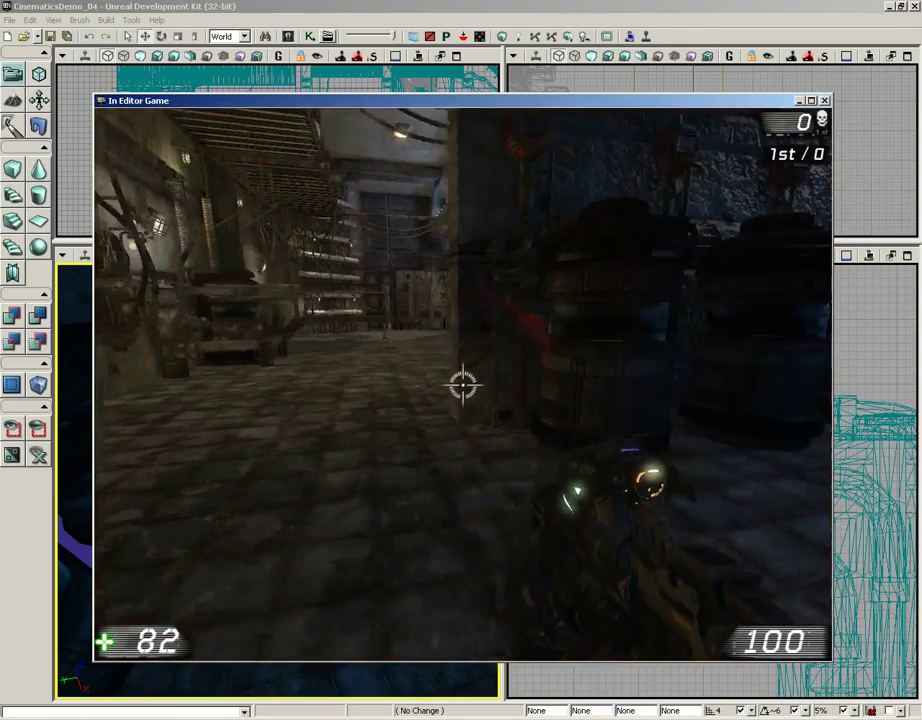
{"action": "key", "text": "Escape"}
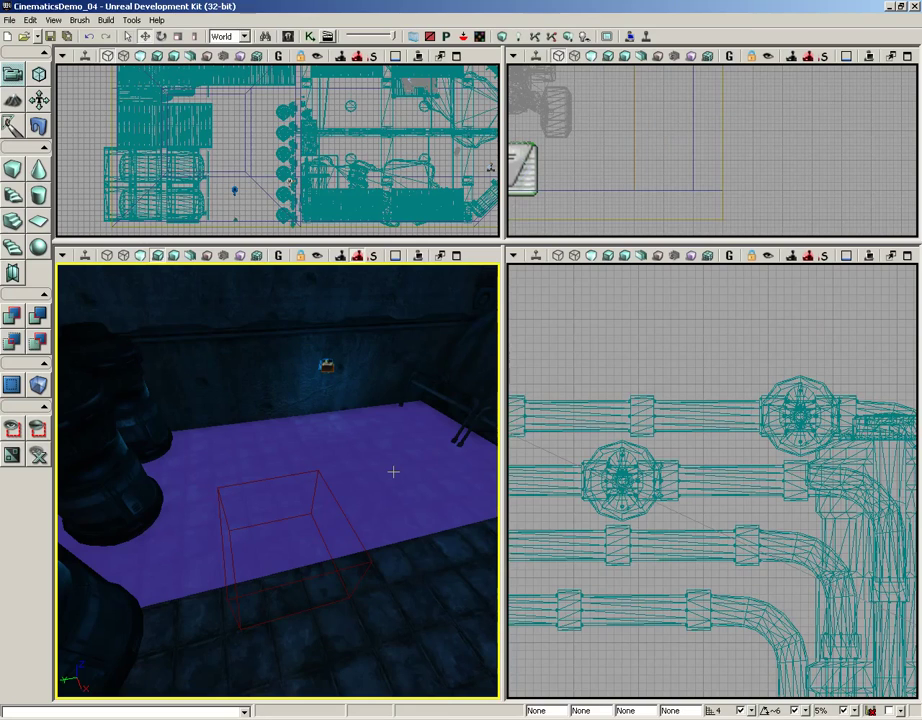
Step: Select the note in the dark back room and move it back onto the main room floor
{"action": "right_click_drag", "start_coordinate": [373, 436], "coordinate": [298, 436]}
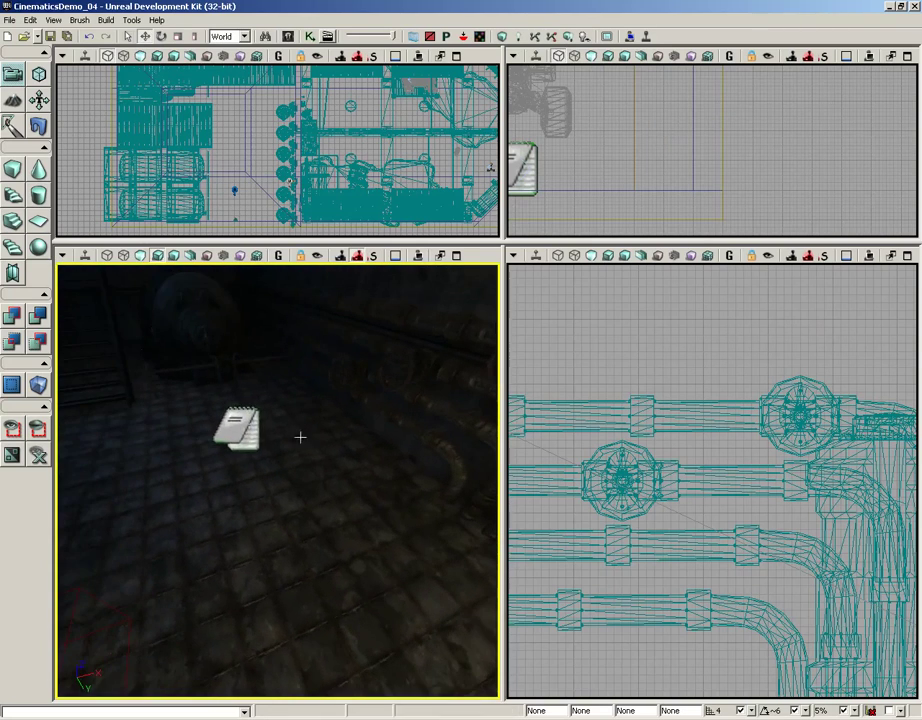
{"action": "left_click", "coordinate": [229, 427]}
{"action": "right_click_drag", "start_coordinate": [184, 454], "coordinate": [327, 482]}
{"action": "left_click_drag", "start_coordinate": [327, 482], "coordinate": [456, 459]}
{"action": "left_click_drag", "start_coordinate": [158, 484], "coordinate": [230, 467]}
{"action": "left_click_drag", "start_coordinate": [279, 514], "coordinate": [455, 519]}
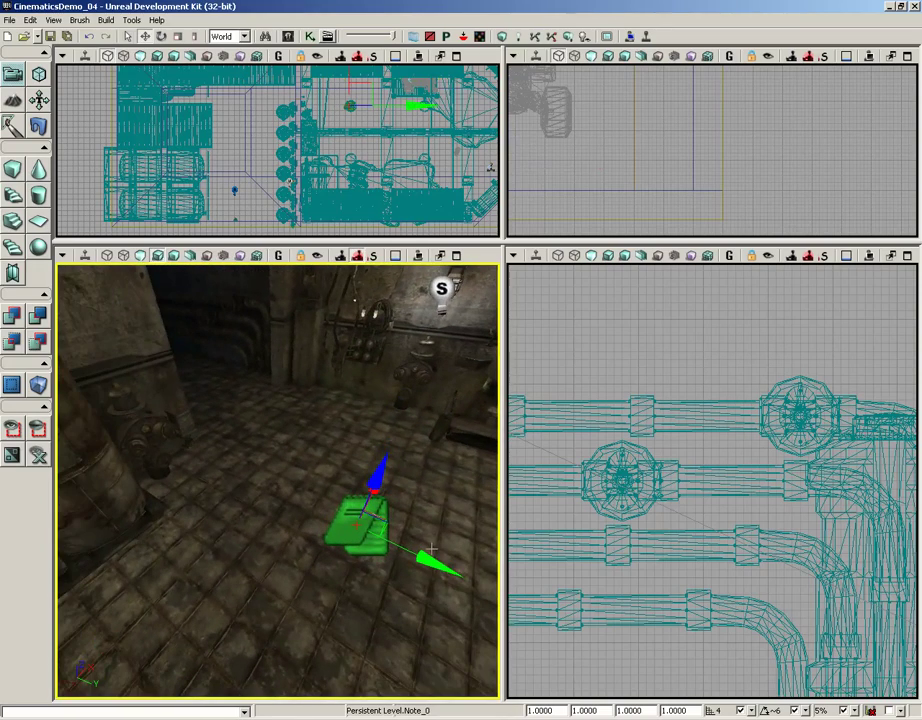
Step: Duplicate the main room note and place one of the two notes inside the dark back room
{"action": "left_click_drag", "start_coordinate": [422, 556], "coordinate": [229, 453], "text": "alt"}
{"action": "left_click_drag", "start_coordinate": [159, 380], "coordinate": [225, 352]}
{"action": "left_click_drag", "start_coordinate": [192, 467], "coordinate": [258, 341]}
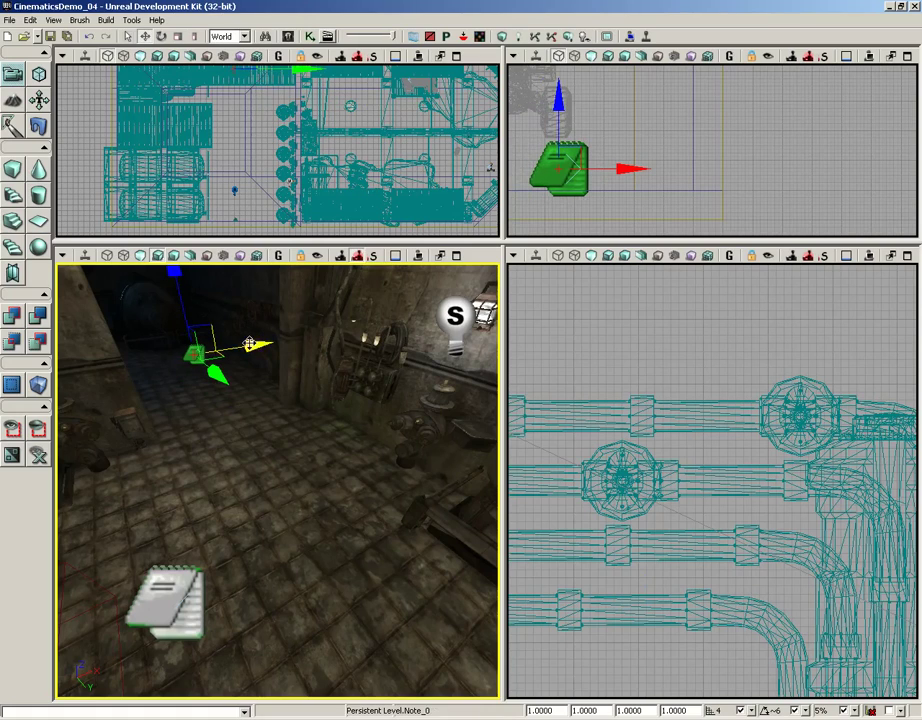
Step: Check in Kismet which note Move To Actor's Destination variable references, and close Kismet
{"action": "left_click", "coordinate": [310, 37]}
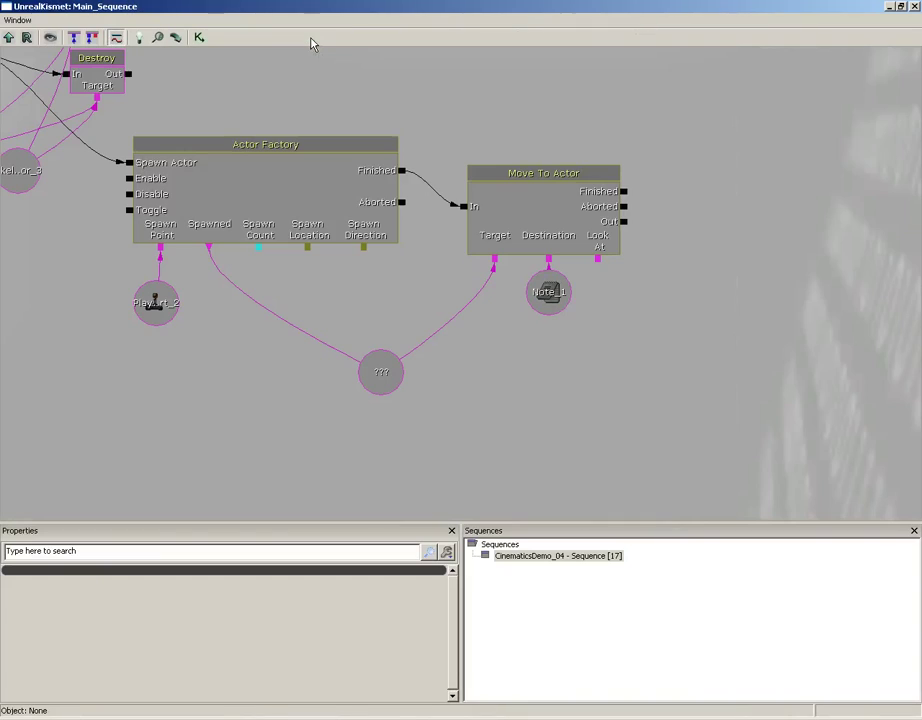
{"action": "left_click", "coordinate": [551, 305]}
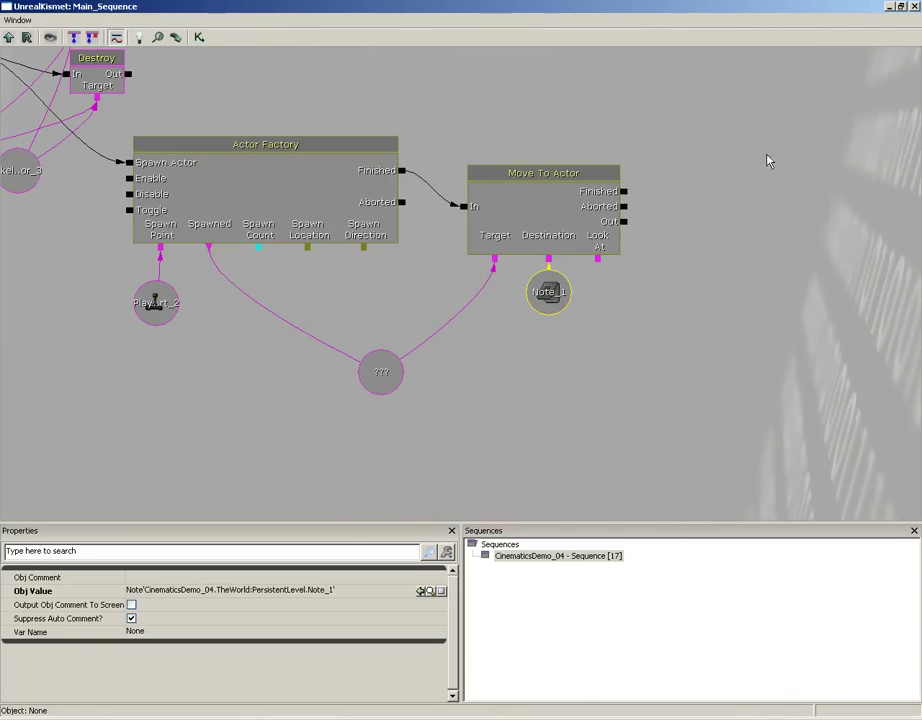
{"action": "left_click", "coordinate": [914, 7]}
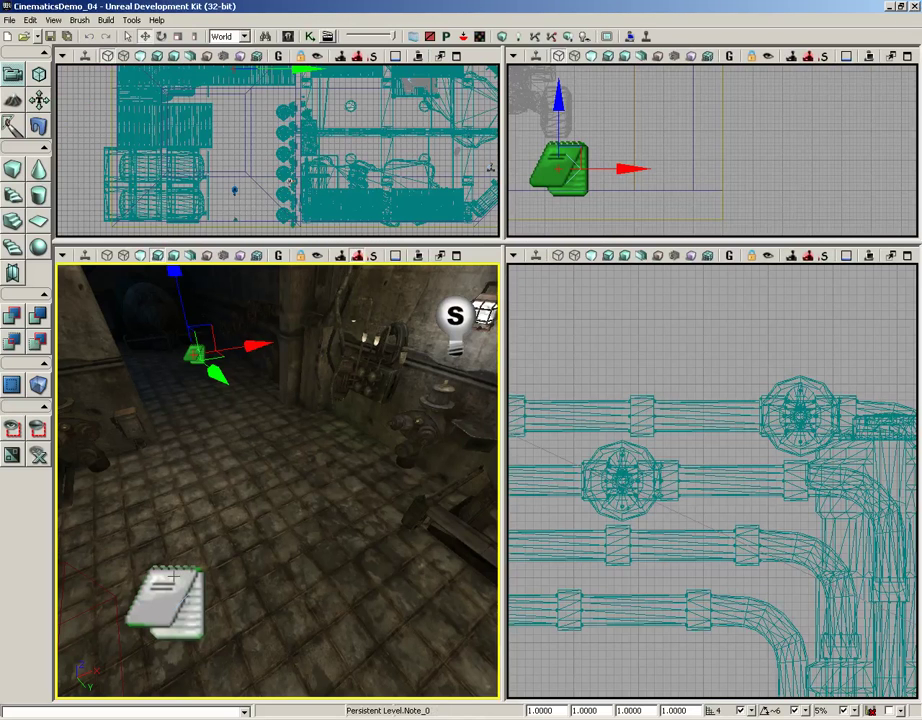
Step: Select the main room and back room notes in turn to compare their actor names, ending on the main room note
{"action": "left_click", "coordinate": [174, 576]}
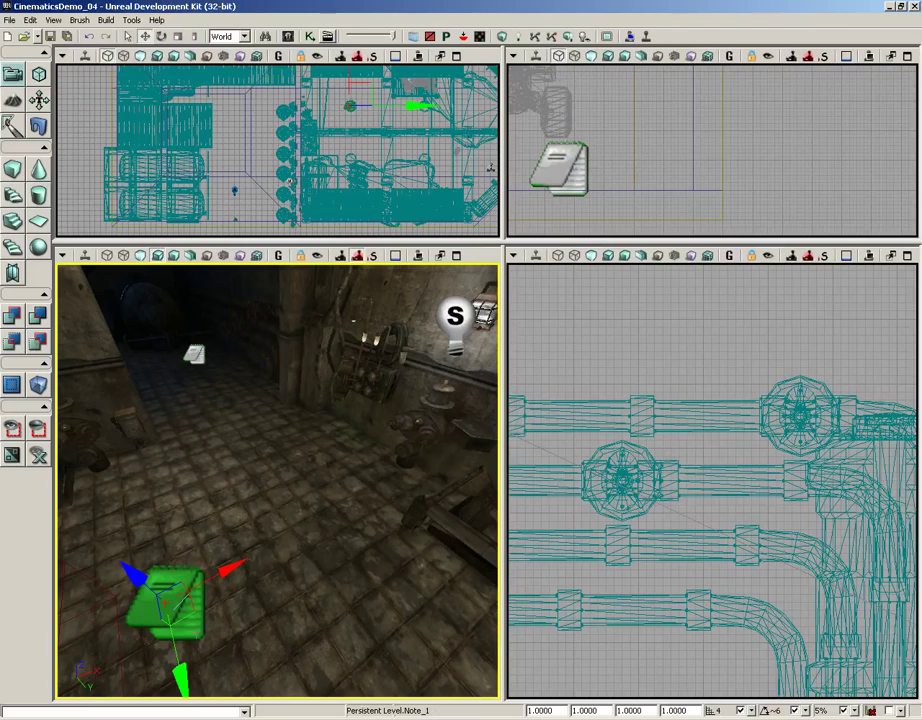
{"action": "left_click", "coordinate": [195, 353]}
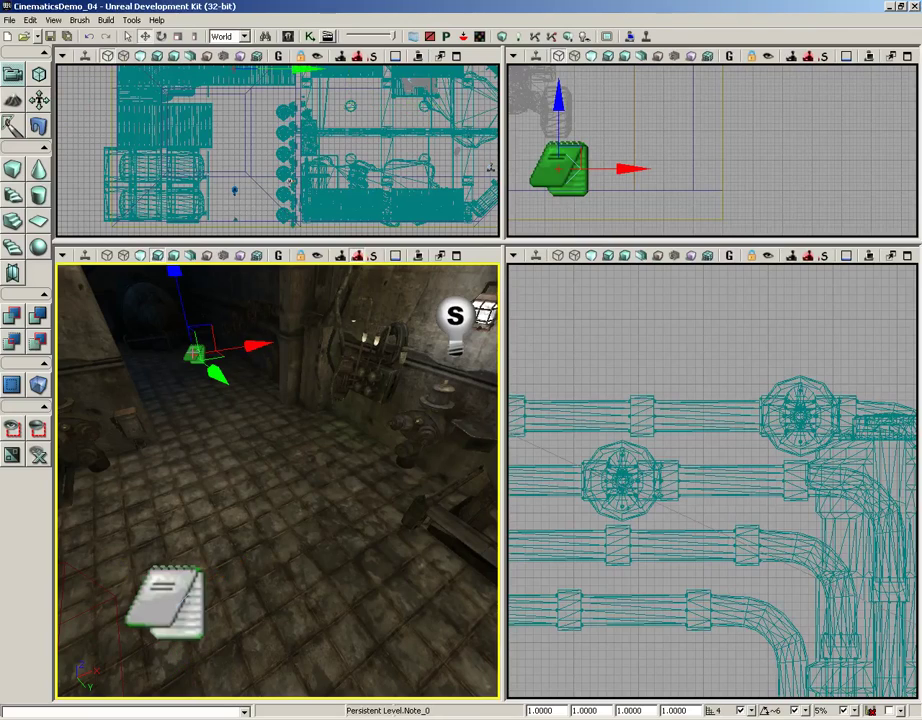
{"action": "left_click", "coordinate": [175, 583]}
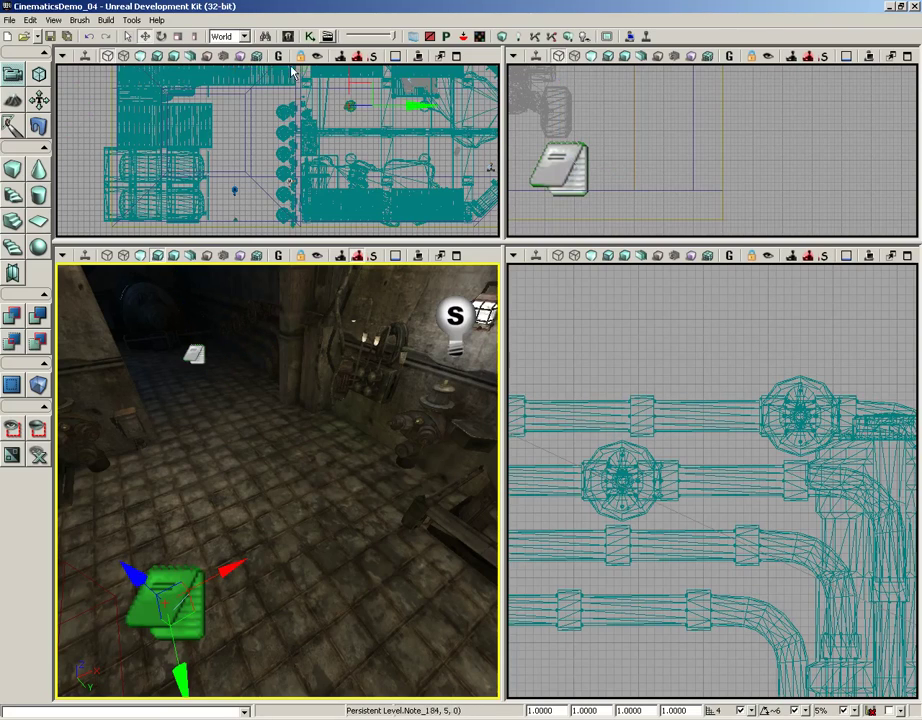
Step: In Kismet, move the Note_1 variable lower, duplicate the Move To Actor action, and place the copy beyond the original
{"action": "left_click", "coordinate": [310, 39]}
{"action": "left_click", "coordinate": [550, 313]}
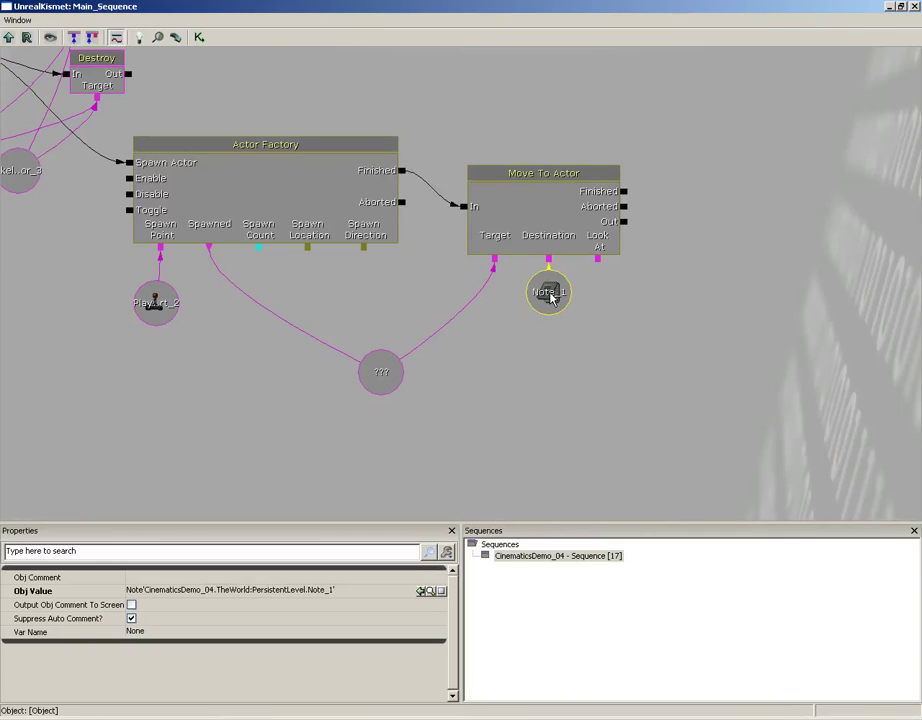
{"action": "left_click_drag", "start_coordinate": [550, 317], "coordinate": [550, 352]}
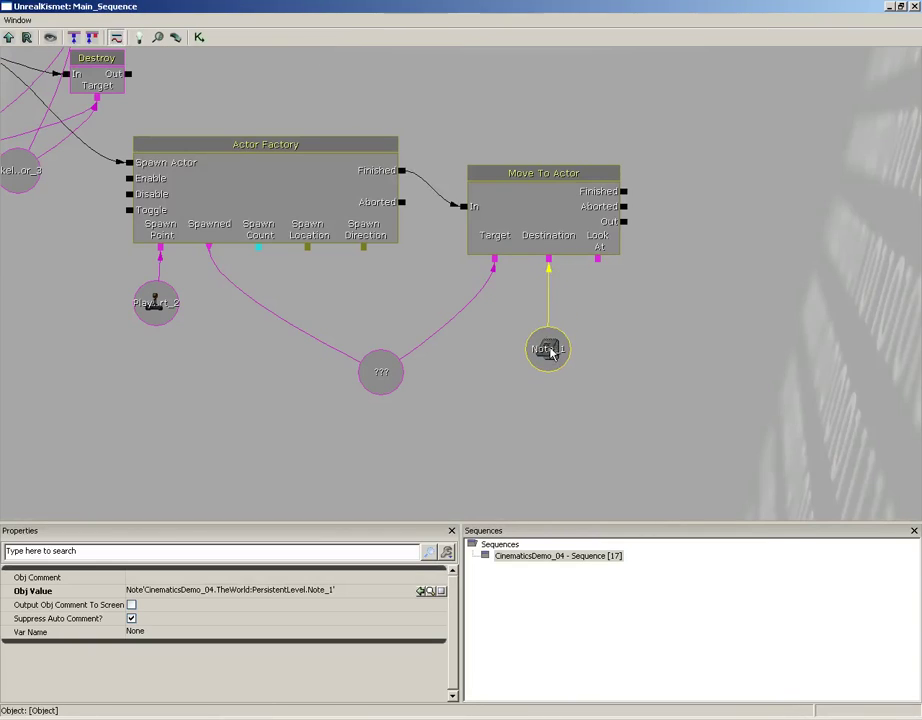
{"action": "left_click", "coordinate": [557, 205]}
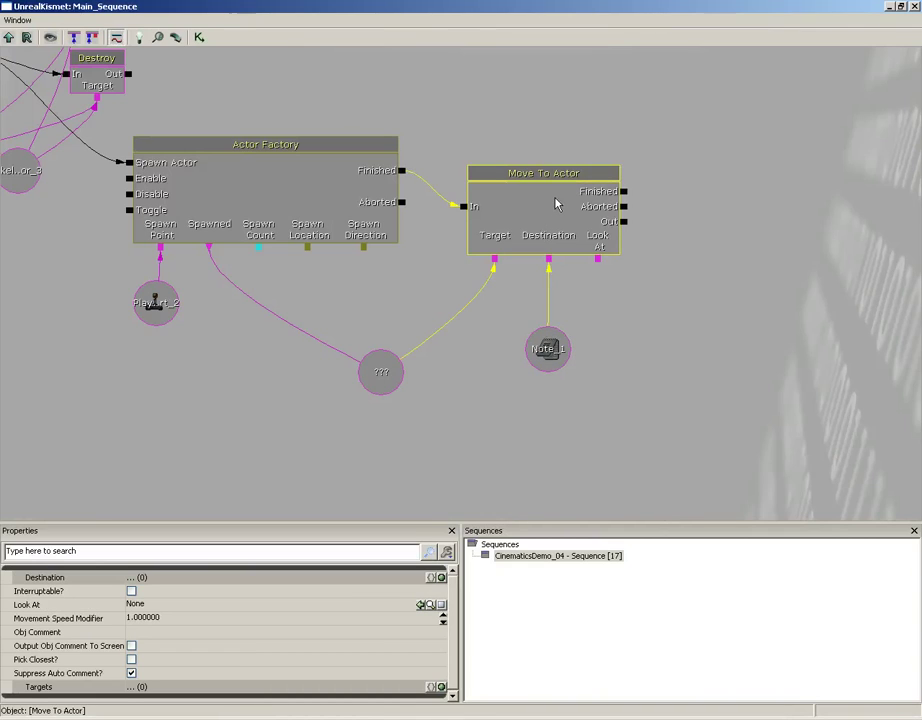
{"action": "key", "text": "ctrl+c"}
{"action": "key", "text": "ctrl+v"}
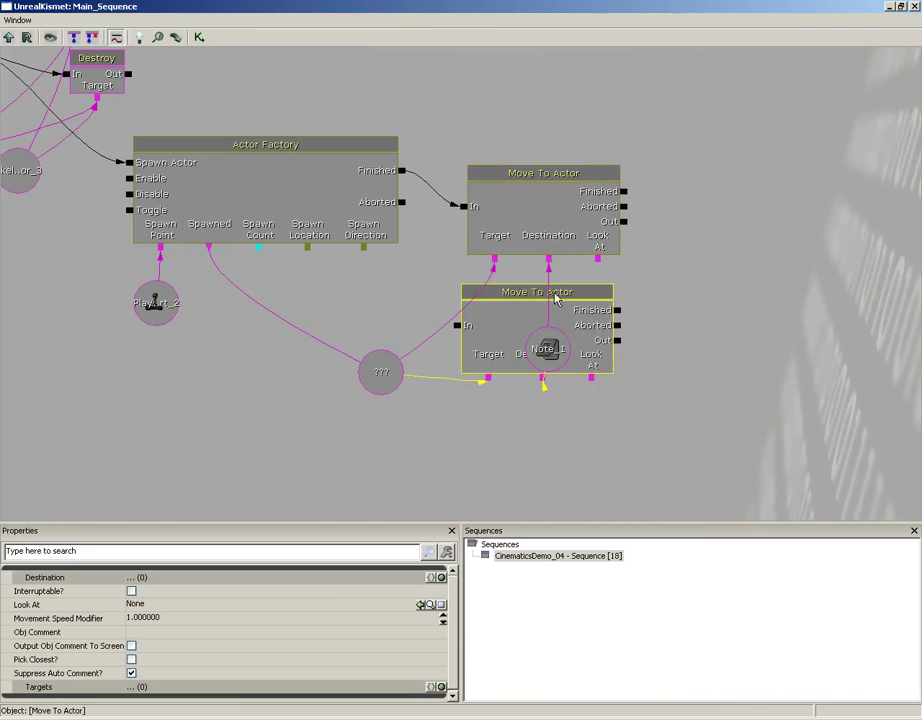
{"action": "left_click_drag", "start_coordinate": [583, 322], "coordinate": [808, 225]}
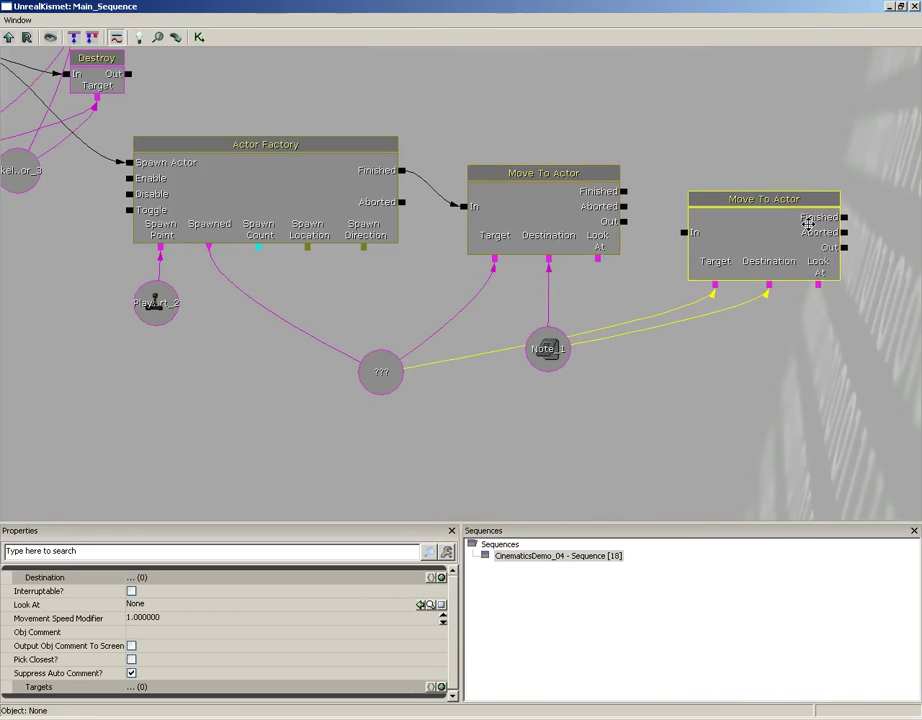
{"action": "left_click_drag", "start_coordinate": [545, 351], "coordinate": [543, 310], "text": "ctrl"}
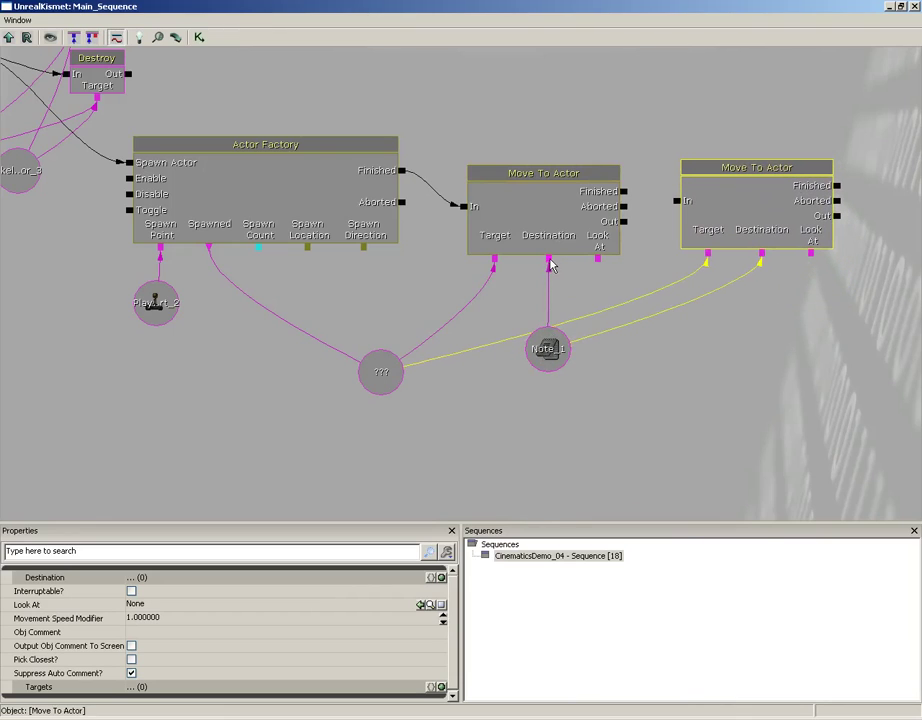
Step: Break the Note_1 links to both Move To Actor Destinations and the copied action's Target link
{"action": "left_click", "coordinate": [549, 262], "text": "alt"}
{"action": "left_click", "coordinate": [551, 353]}
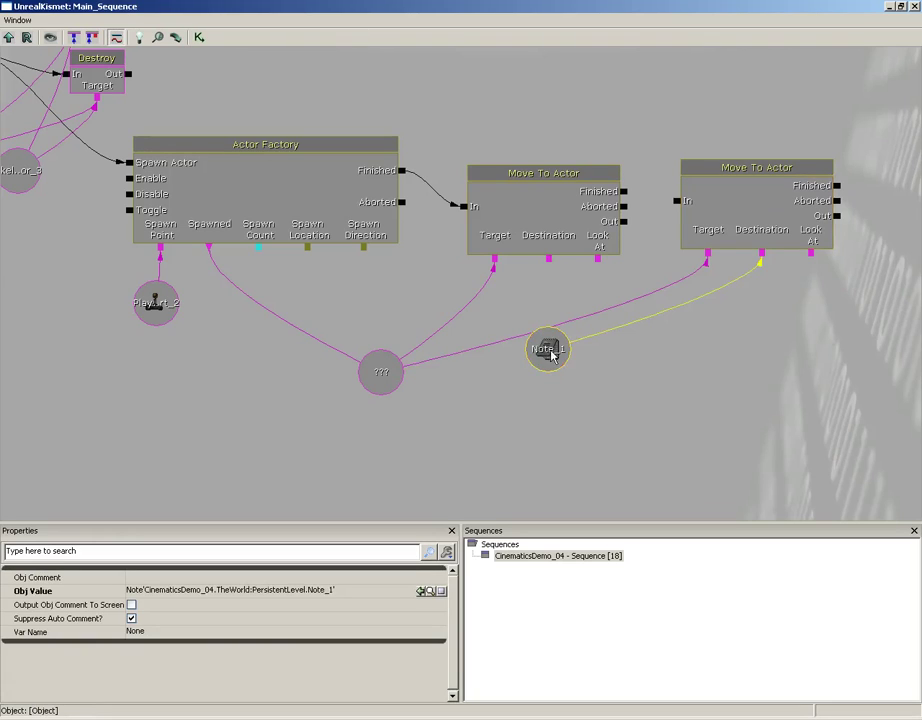
{"action": "left_click_drag", "start_coordinate": [551, 350], "coordinate": [528, 390], "text": "ctrl"}
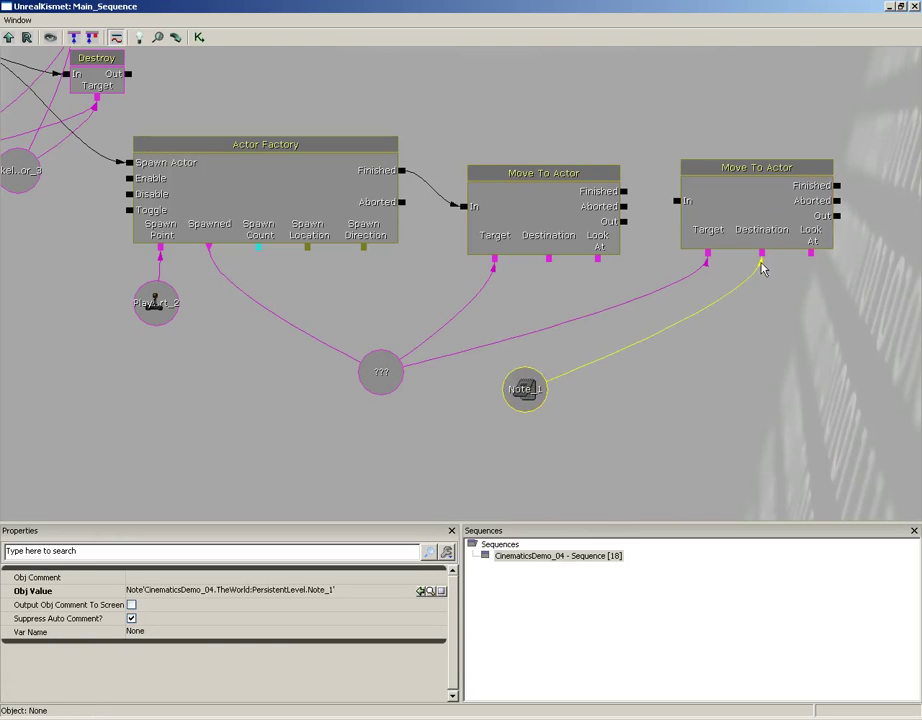
{"action": "left_click", "coordinate": [762, 258], "text": "alt"}
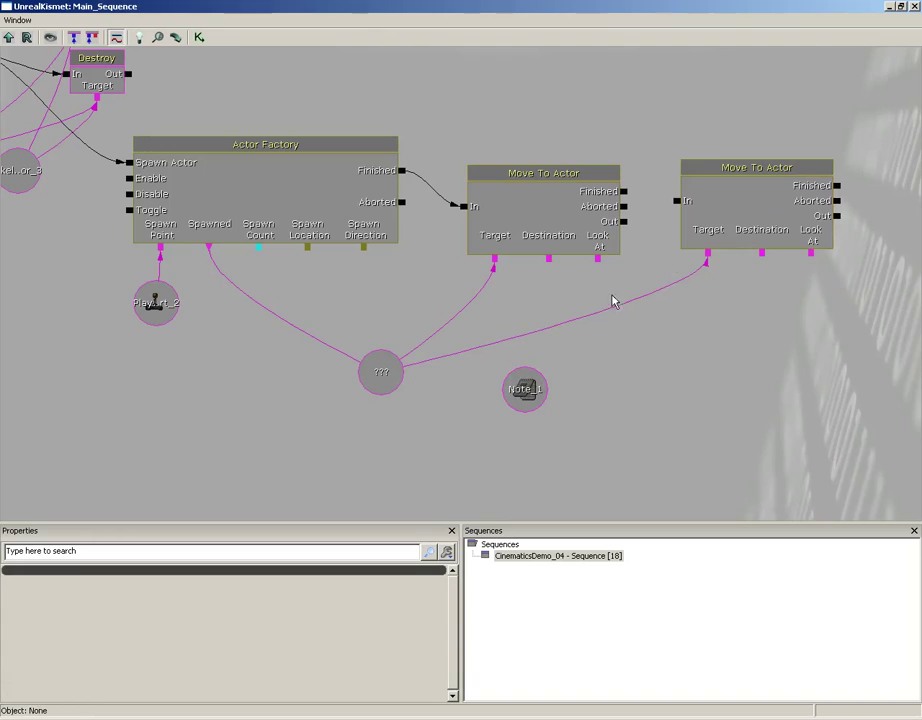
{"action": "left_click", "coordinate": [706, 258], "text": "alt"}
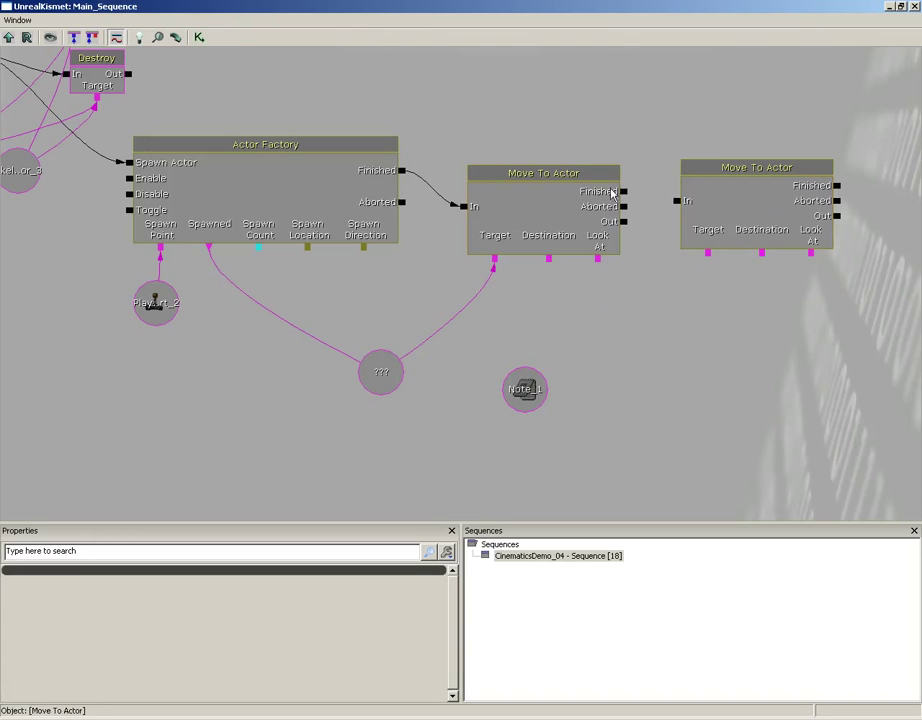
Step: Reposition the first Move To Actor and connect its Finished output to the second Move To Actor's In
{"action": "left_click", "coordinate": [544, 198]}
{"action": "left_click_drag", "start_coordinate": [544, 198], "coordinate": [527, 175], "text": "ctrl"}
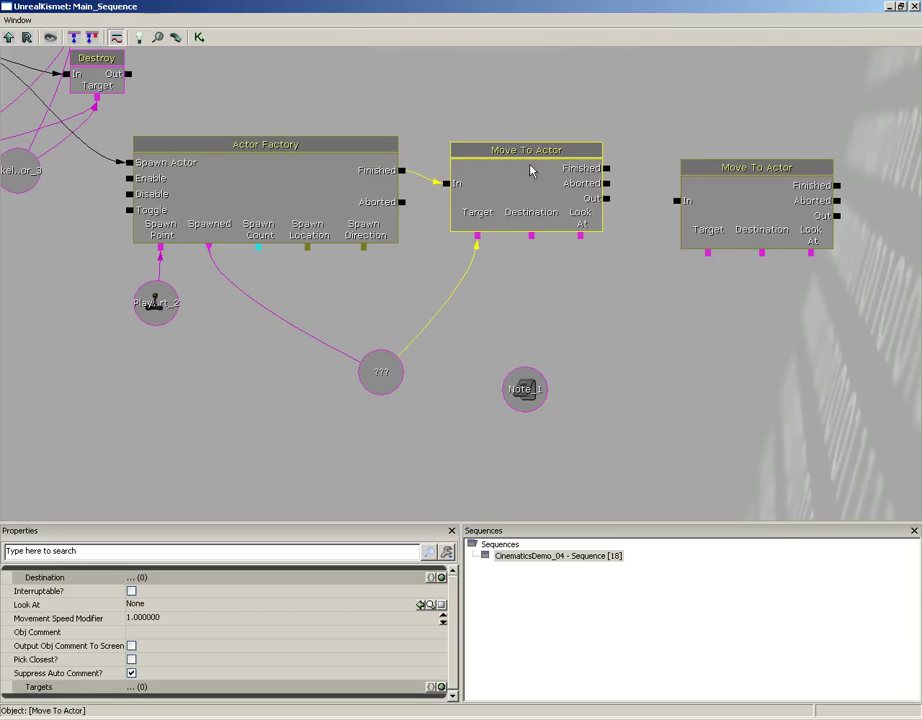
{"action": "left_click_drag", "start_coordinate": [607, 169], "coordinate": [677, 201]}
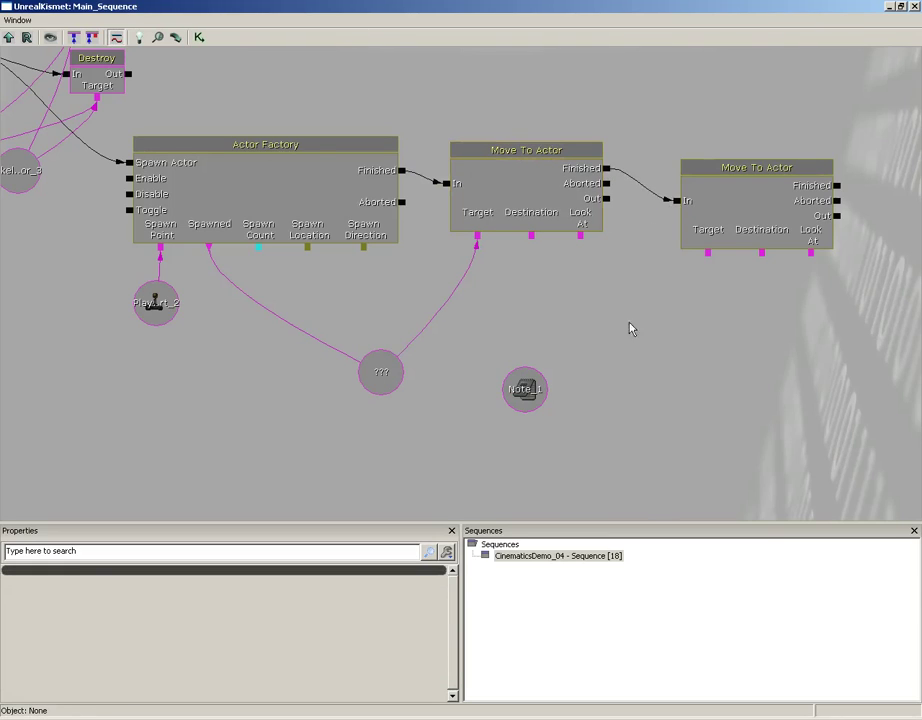
Step: Check the main room note's name in the level, link the Note_1 variable to the first Move To Actor's Destination, and close Kismet
{"action": "left_click", "coordinate": [916, 9]}
{"action": "mouse_move", "coordinate": [306, 411]}
{"action": "left_mouse_down"}
{"action": "mouse_move", "coordinate": [337, 442]}
{"action": "mouse_move", "coordinate": [307, 412]}
{"action": "left_mouse_up"}
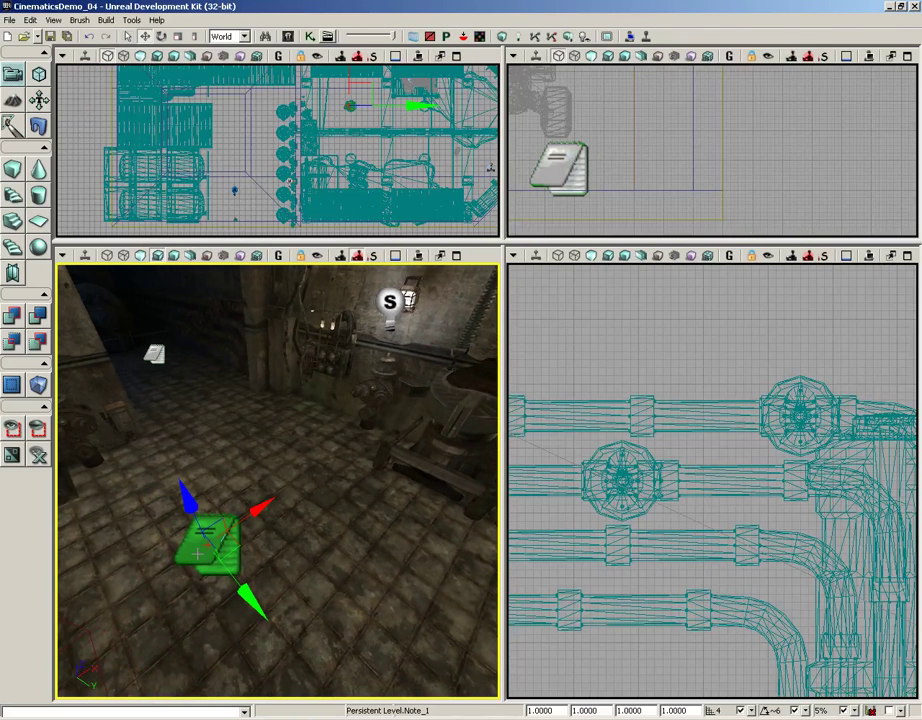
{"action": "left_click", "coordinate": [310, 37]}
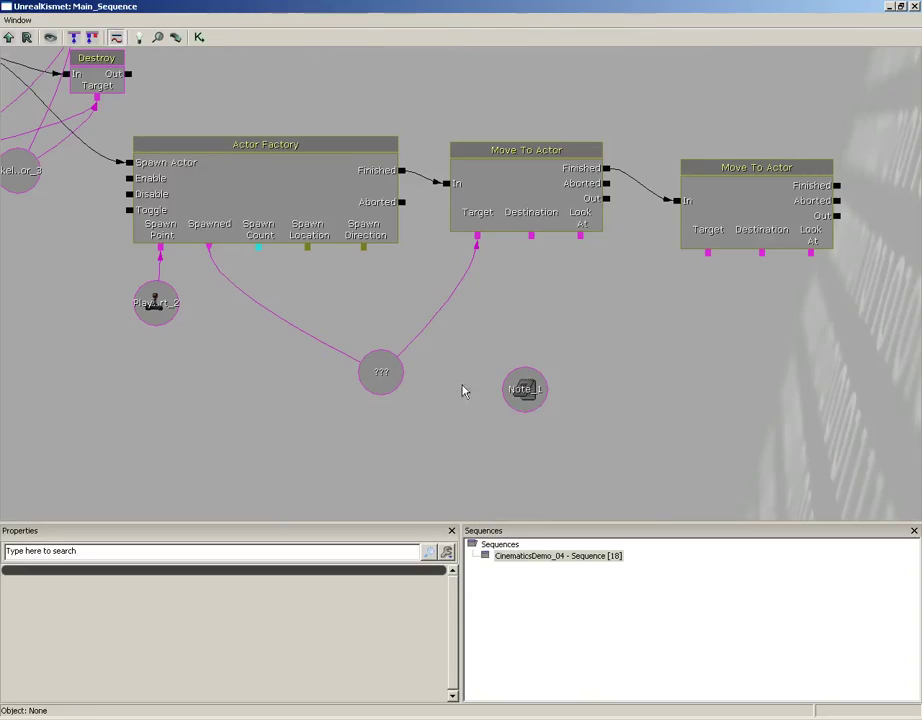
{"action": "left_click_drag", "start_coordinate": [531, 237], "coordinate": [524, 316]}
{"action": "left_click", "coordinate": [527, 392]}
{"action": "left_click", "coordinate": [914, 7]}
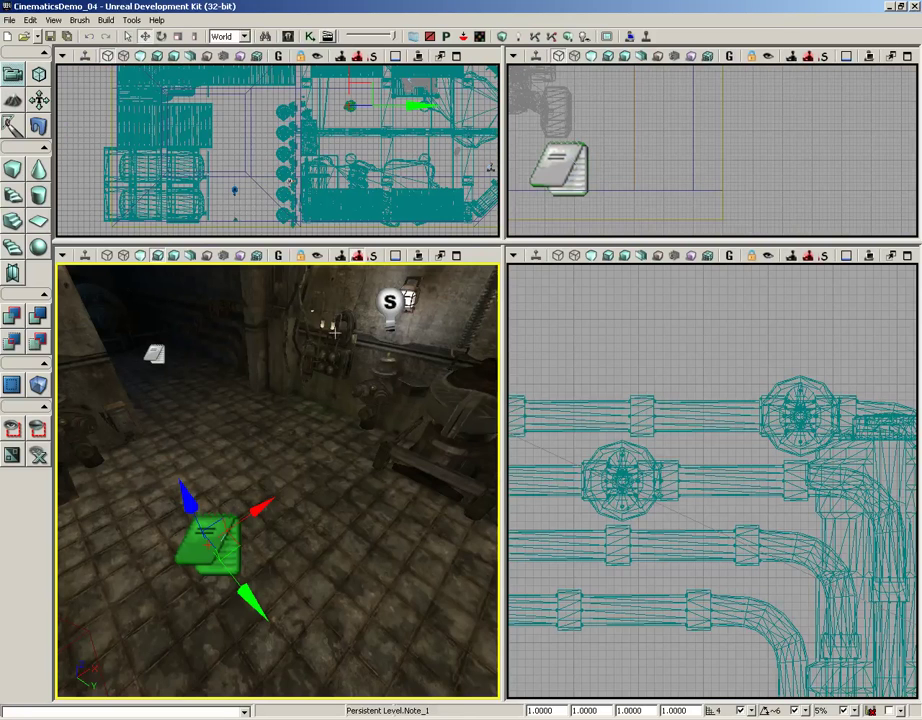
Step: Select the back room note and add it as a new object variable on the second Move To Actor's Destination, placed lower beneath it
{"action": "left_click", "coordinate": [178, 354]}
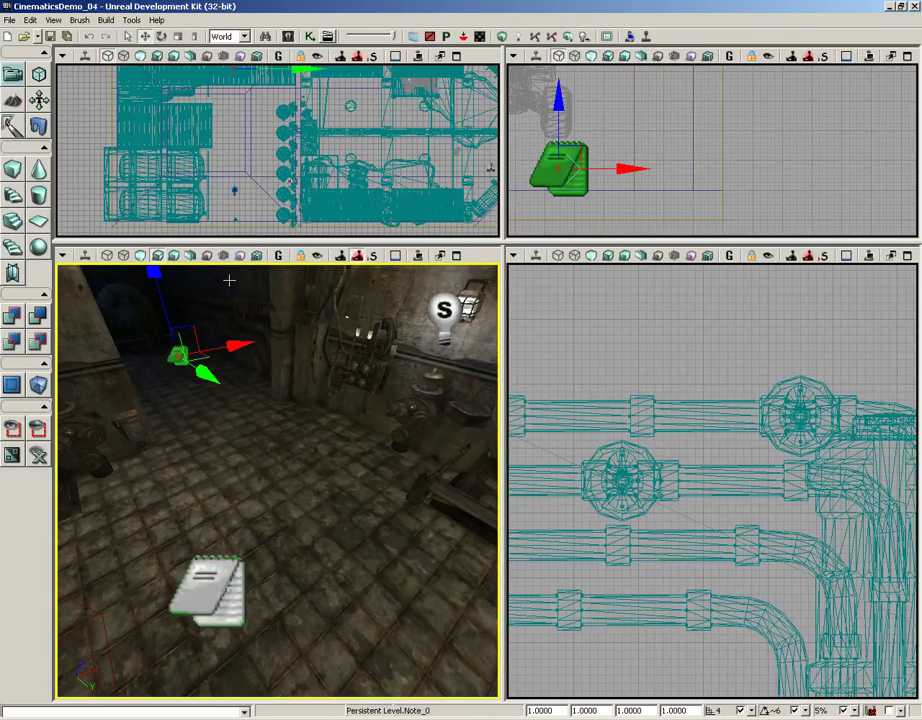
{"action": "left_click", "coordinate": [309, 36]}
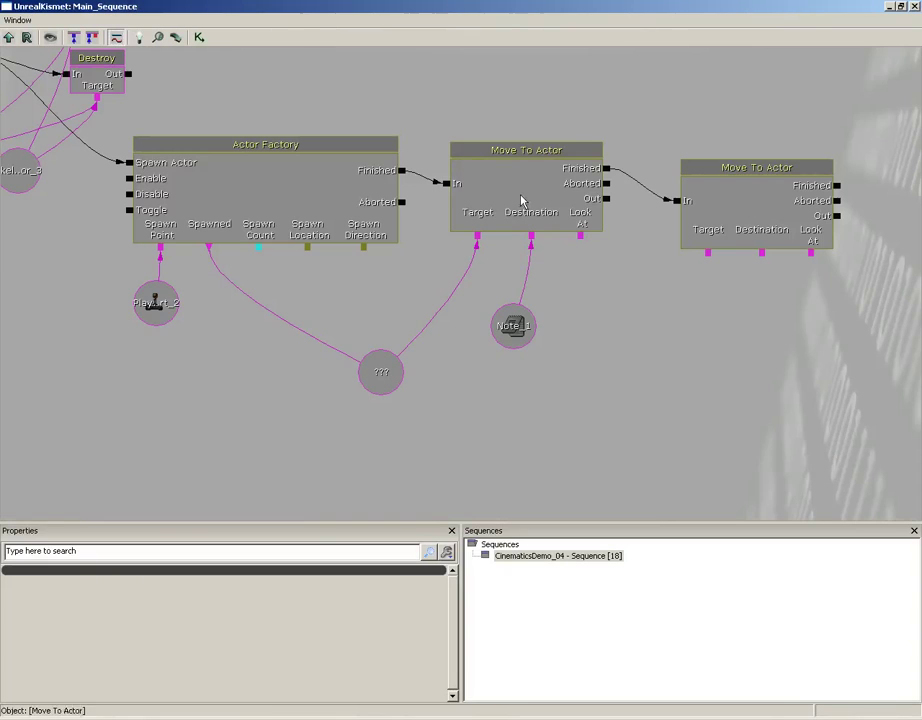
{"action": "right_click", "coordinate": [763, 258]}
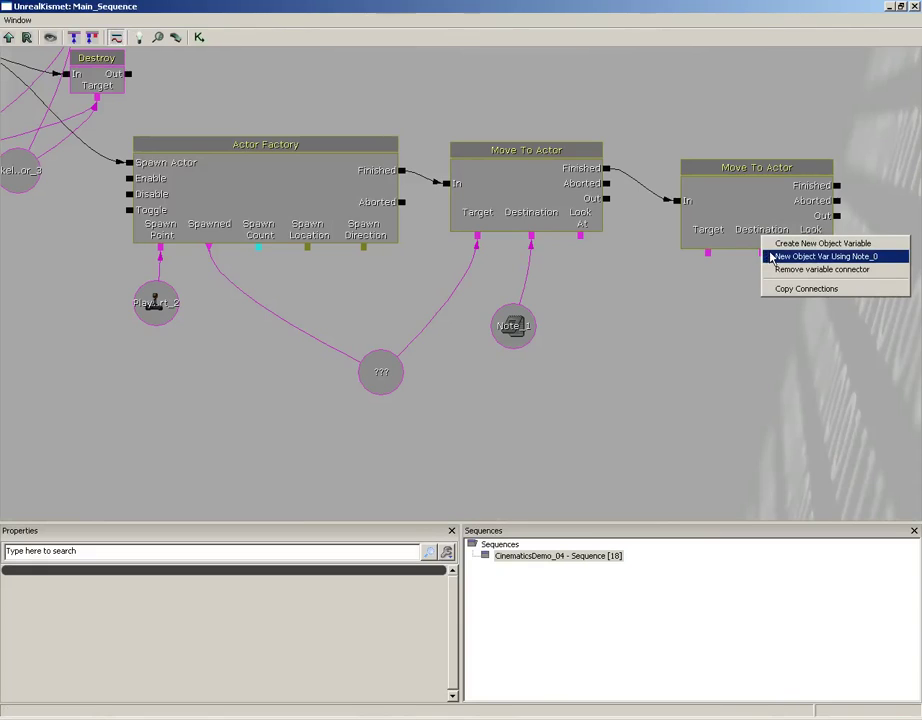
{"action": "left_click", "coordinate": [774, 257]}
{"action": "left_click_drag", "start_coordinate": [752, 290], "coordinate": [752, 345]}
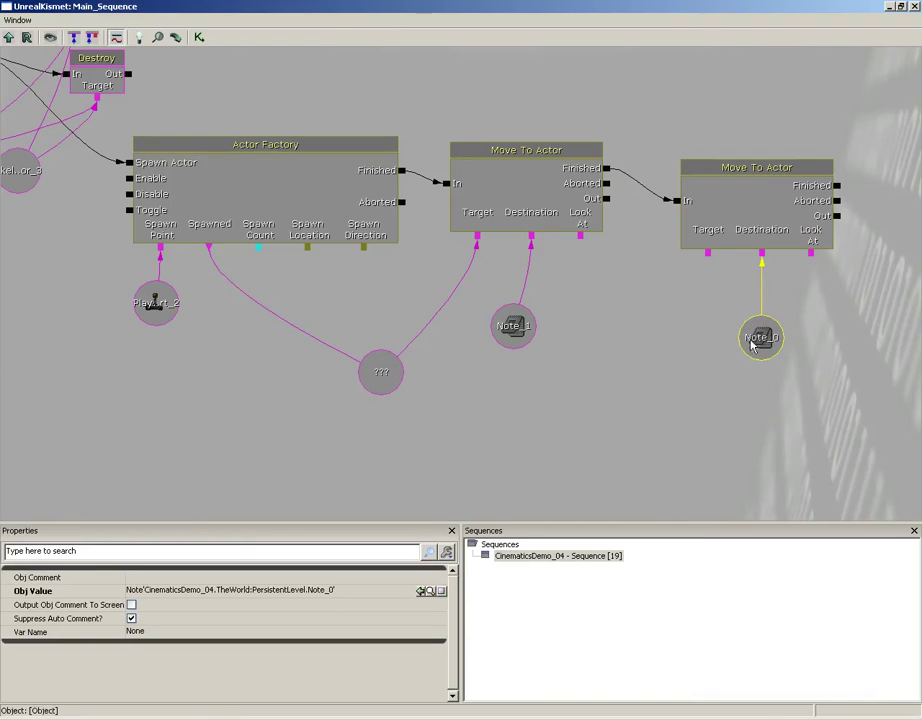
Step: Move the Note_1 variable lower, link the second Move To Actor's Target to the spawned enemy's object variable, and close Kismet
{"action": "left_click_drag", "start_coordinate": [515, 330], "coordinate": [522, 409]}
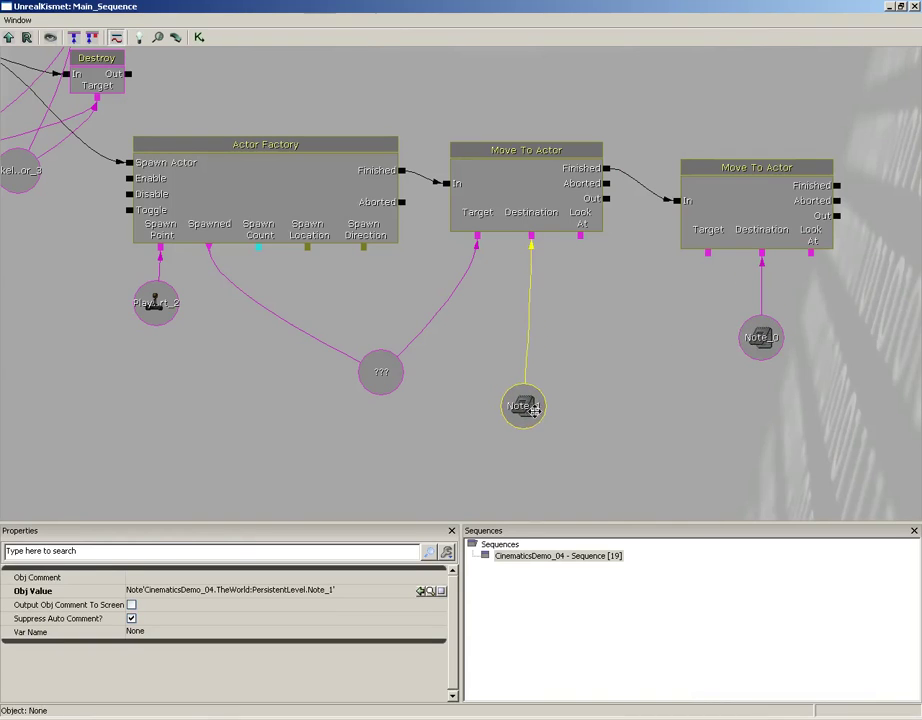
{"action": "left_click_drag", "start_coordinate": [708, 255], "coordinate": [397, 371]}
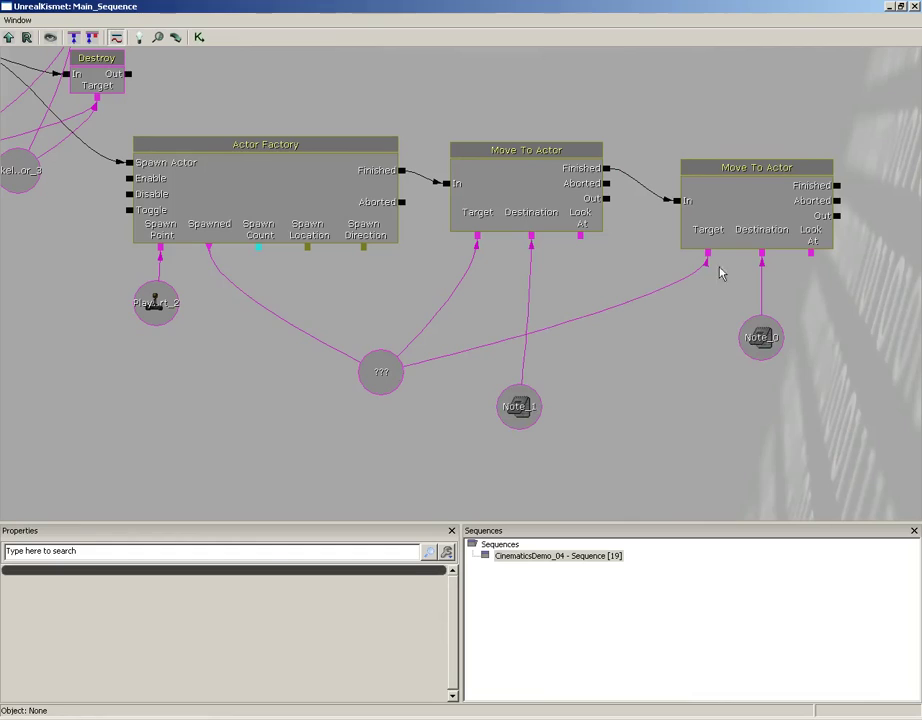
{"action": "left_click", "coordinate": [915, 7]}
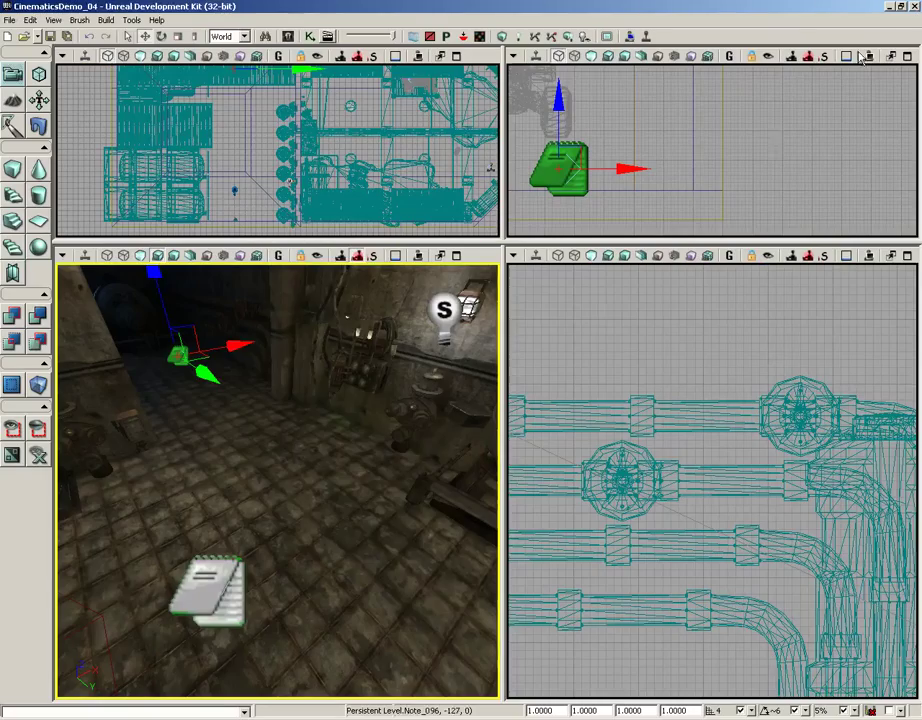
Step: Playtest from the main room floor, watch the enemy's path through both rooms, approach it in the dark back room, and exit the game
{"action": "right_click", "coordinate": [267, 500]}
{"action": "left_click", "coordinate": [295, 475]}
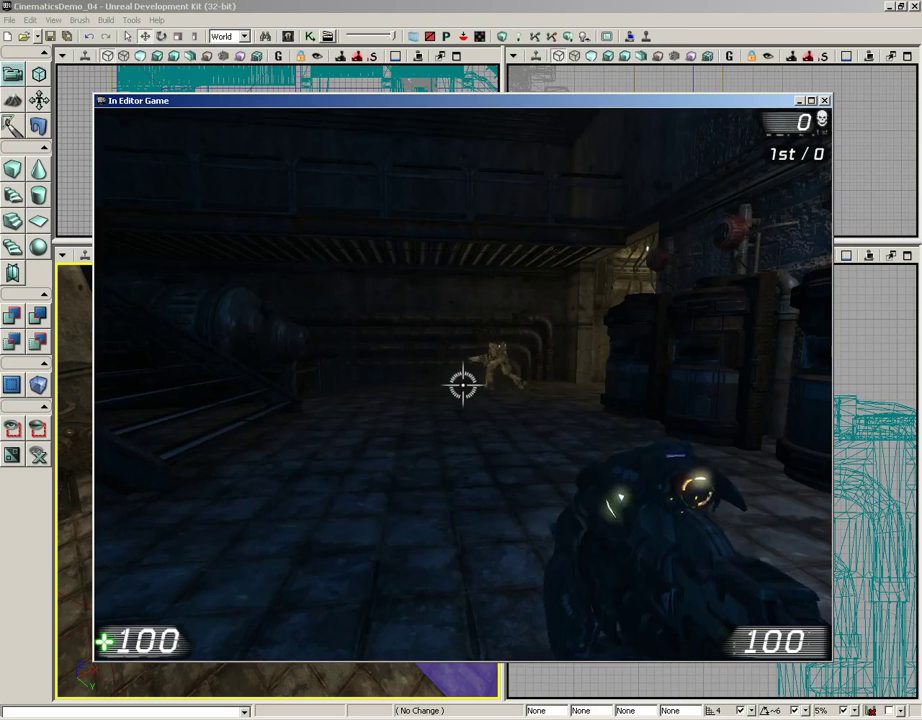
{"action": "key", "text": "w"}
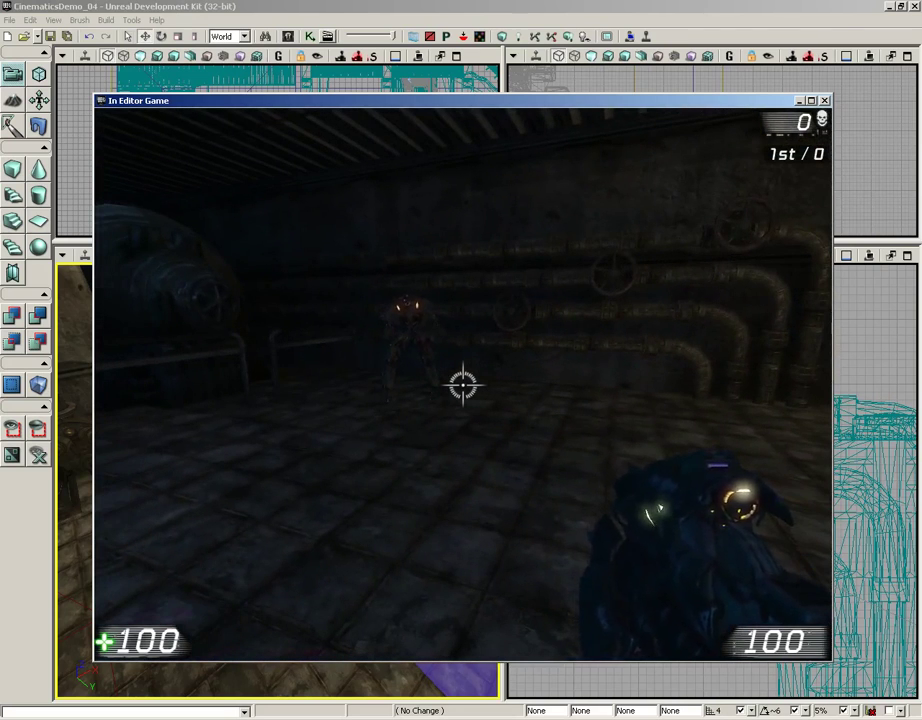
{"action": "key", "text": "w"}
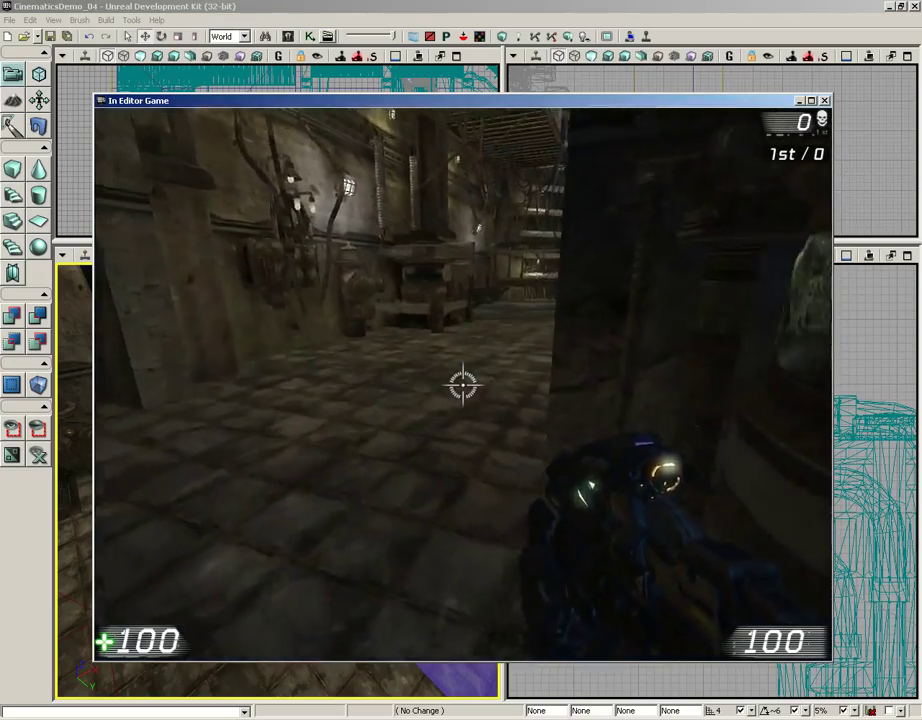
{"action": "key", "text": "s"}
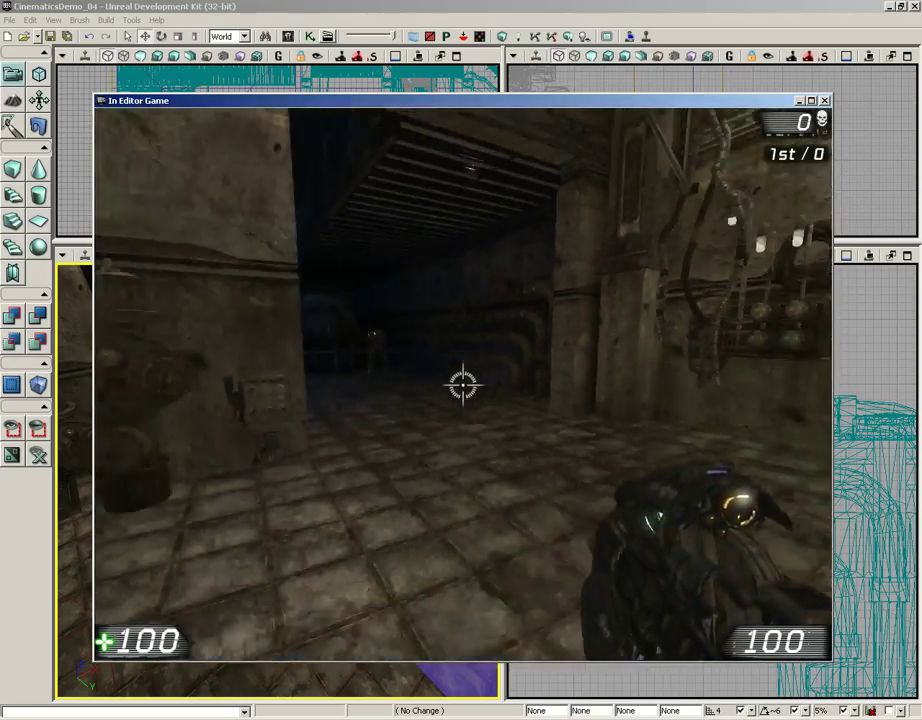
{"action": "key", "text": "w"}
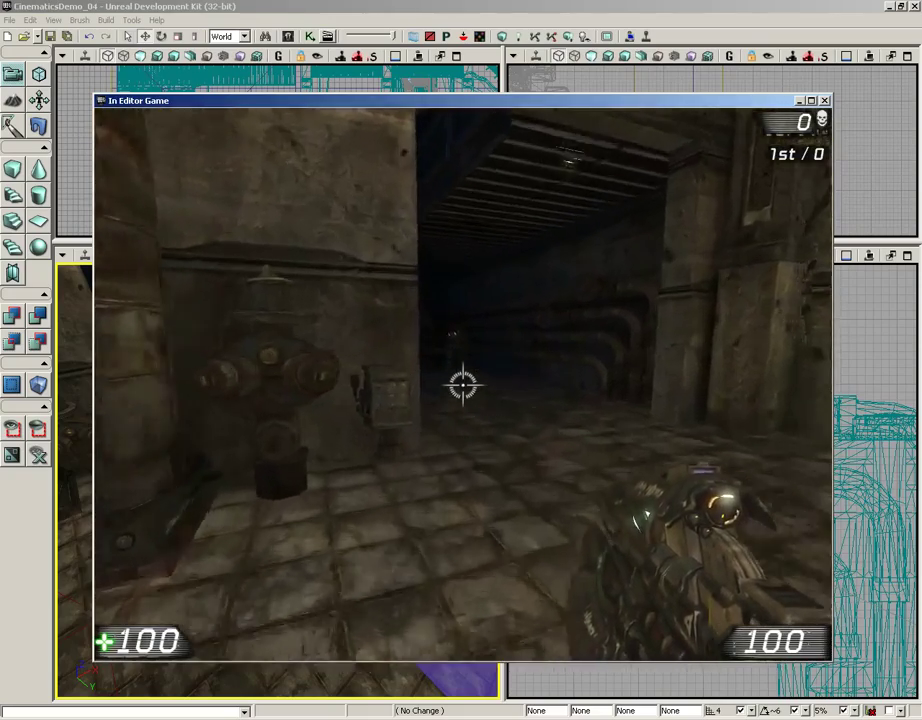
{"action": "key", "text": "w"}
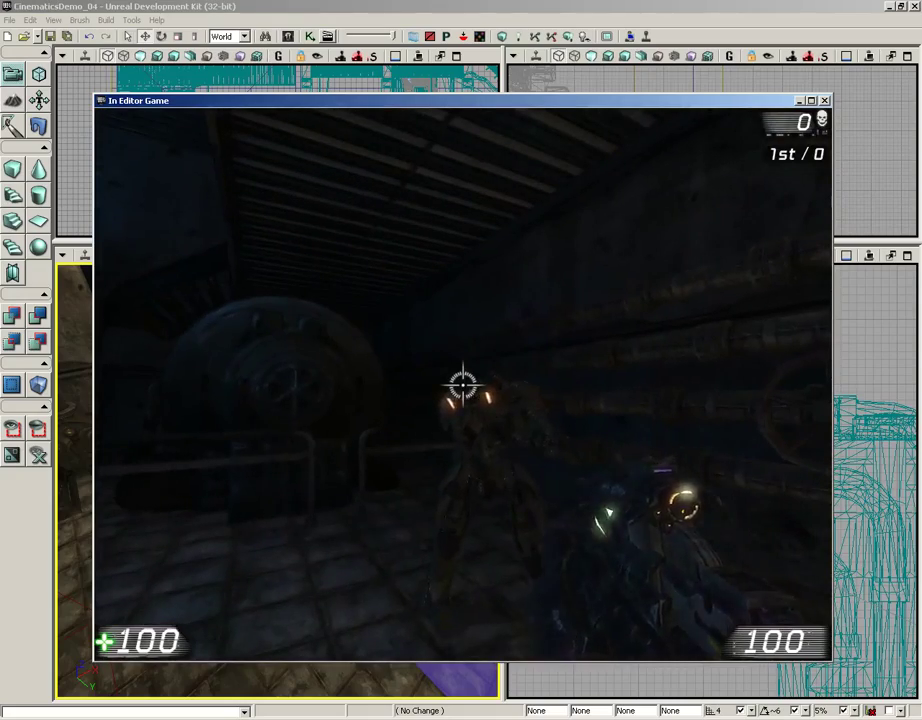
{"action": "left_click", "coordinate": [462, 385]}
{"action": "left_click", "coordinate": [462, 385]}
{"action": "key", "text": "Escape"}
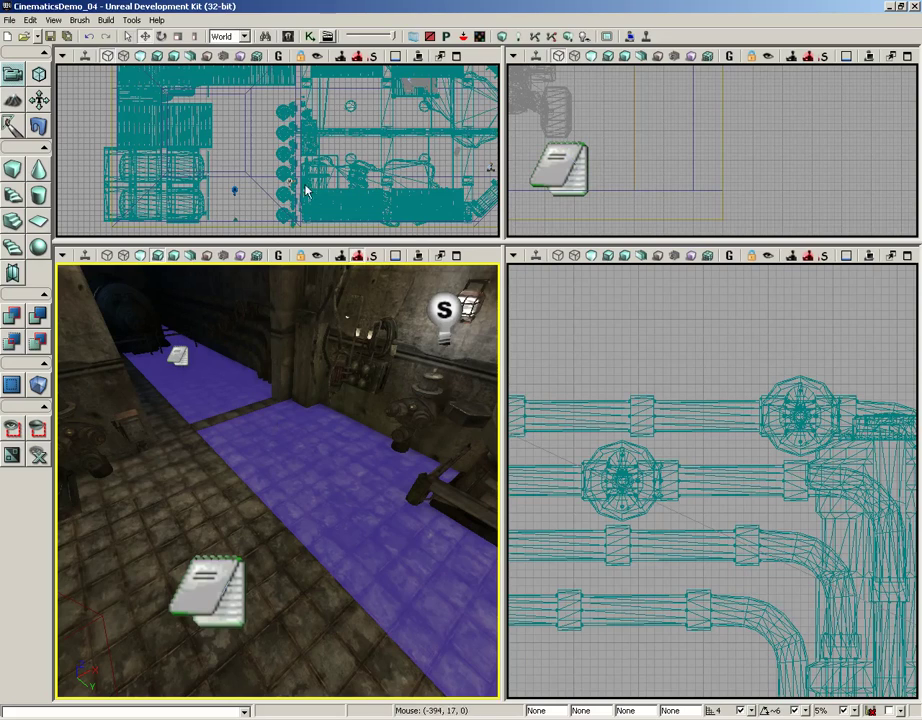
Step: Reopen Kismet and review the second Move To Actor's links and the chain from the Matinee through the Actor Factory
{"action": "left_click_drag", "start_coordinate": [262, 390], "coordinate": [263, 441]}
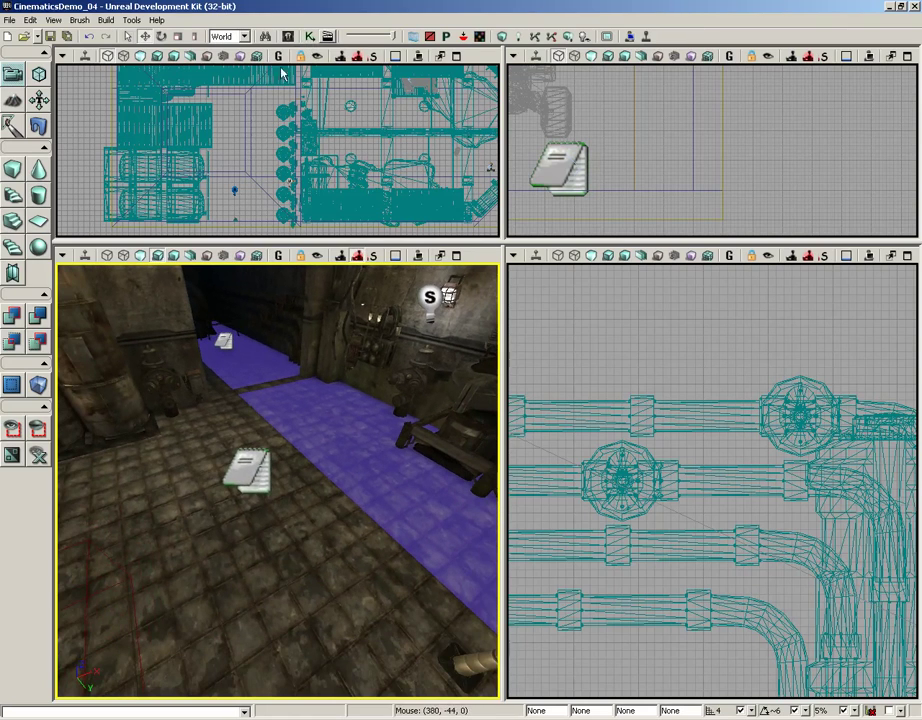
{"action": "left_click", "coordinate": [309, 37]}
{"action": "left_click", "coordinate": [593, 235]}
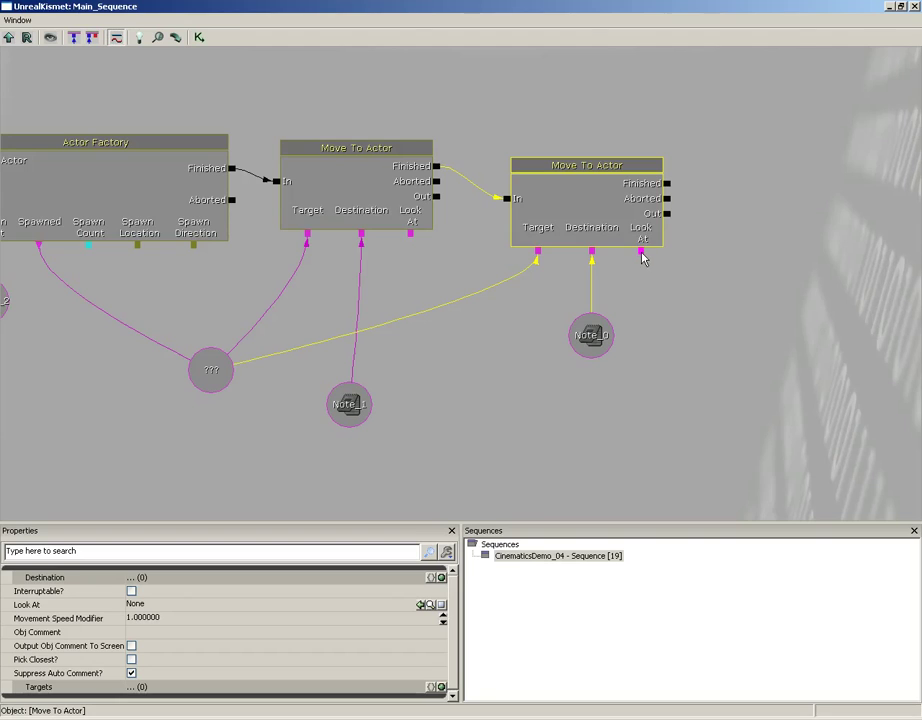
{"action": "left_click_drag", "start_coordinate": [495, 338], "coordinate": [823, 448]}
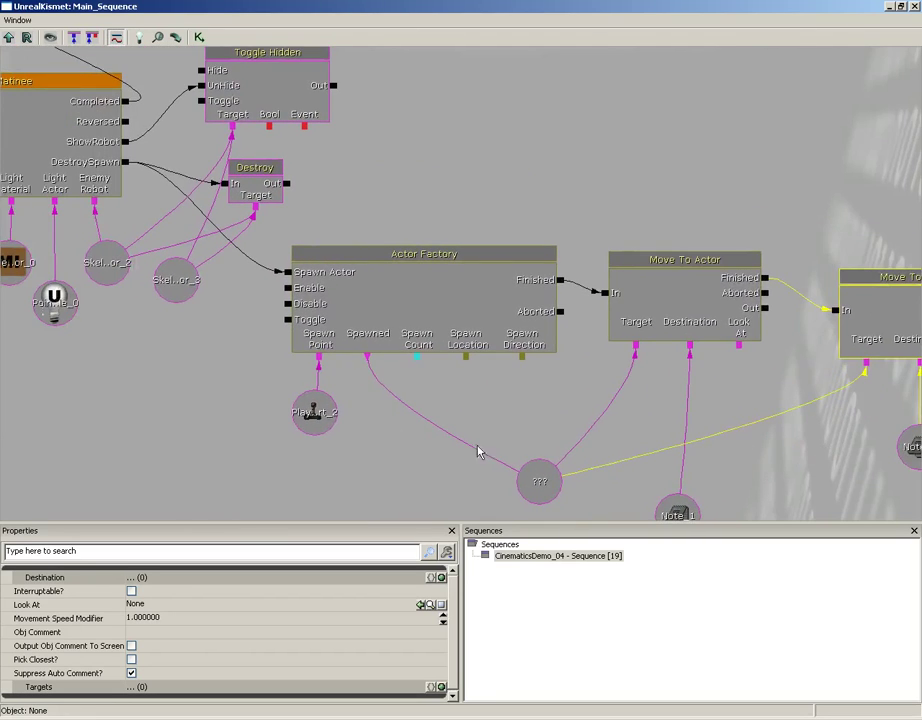
Step: Copy the Player 0 variable from Toggle Cinematic Mode's Target and paste the duplicate beside the second Move To Actor
{"action": "left_click_drag", "start_coordinate": [211, 360], "coordinate": [573, 456]}
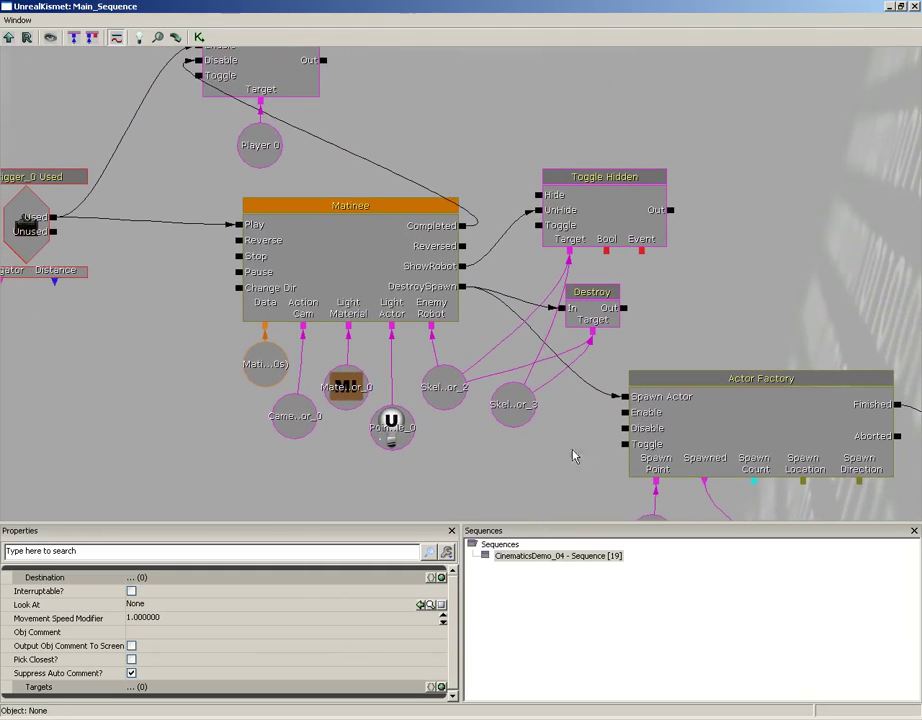
{"action": "left_click", "coordinate": [274, 158]}
{"action": "left_click_drag", "start_coordinate": [308, 147], "coordinate": [417, 260]}
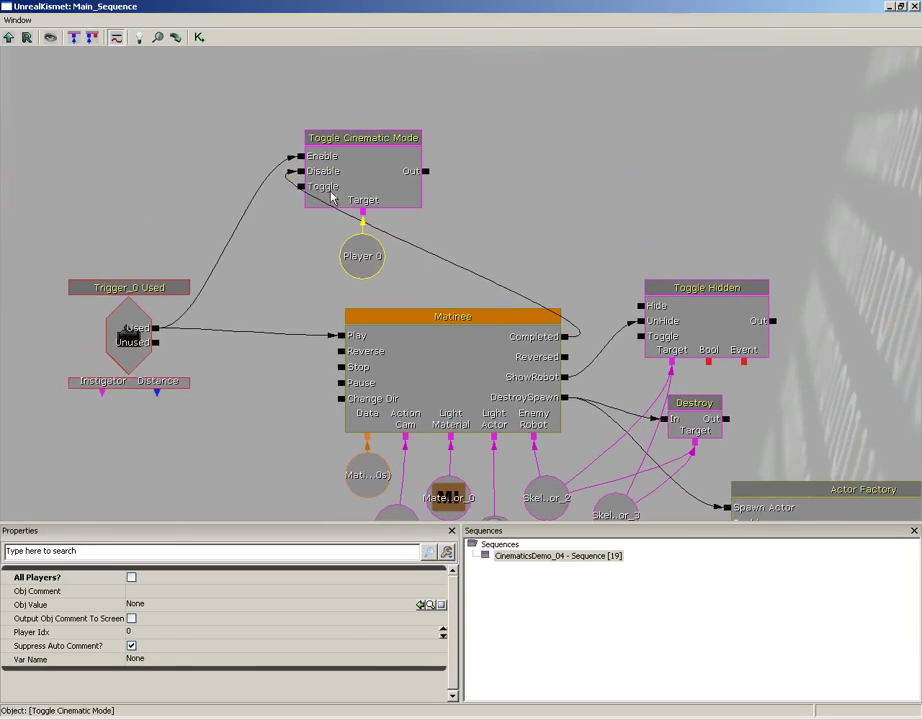
{"action": "left_click_drag", "start_coordinate": [485, 193], "coordinate": [449, 173]}
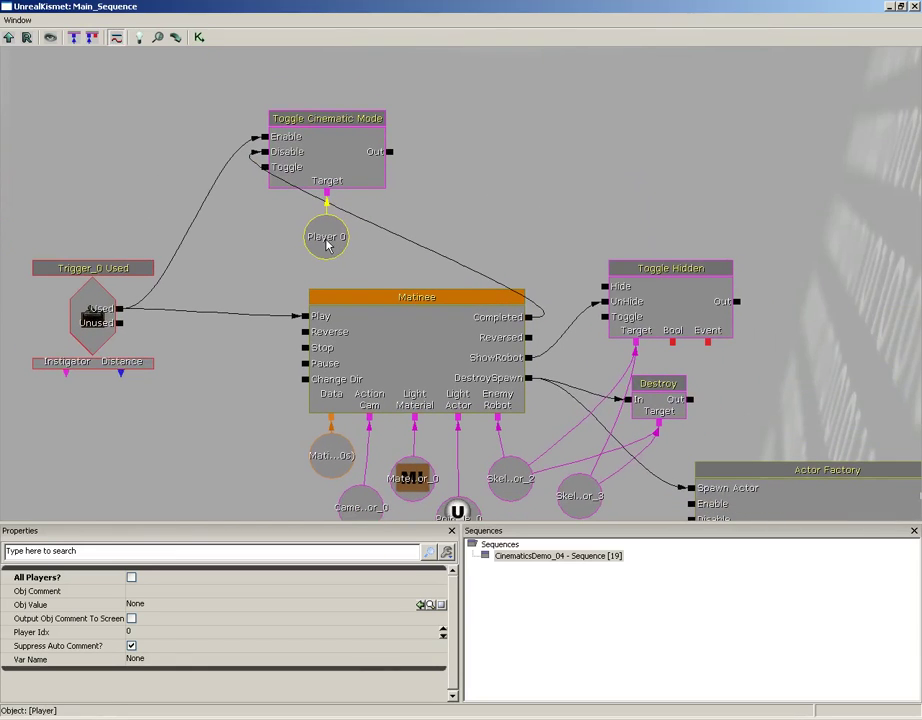
{"action": "left_click_drag", "start_coordinate": [607, 365], "coordinate": [488, 314]}
{"action": "left_click_drag", "start_coordinate": [700, 346], "coordinate": [15, 186]}
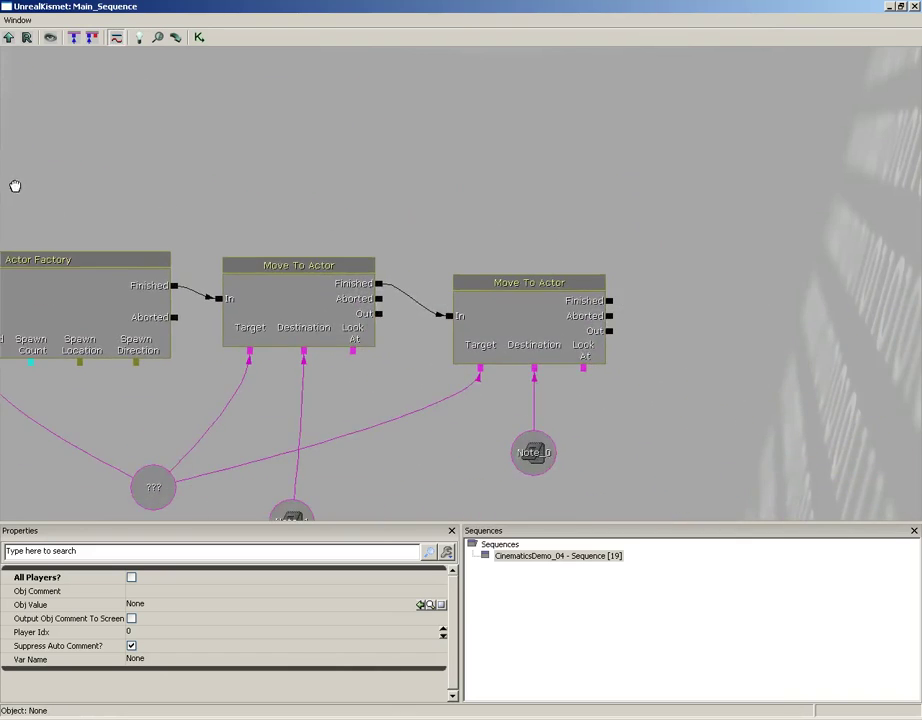
{"action": "left_click_drag", "start_coordinate": [703, 380], "coordinate": [550, 332]}
{"action": "key", "text": "ctrl+v"}
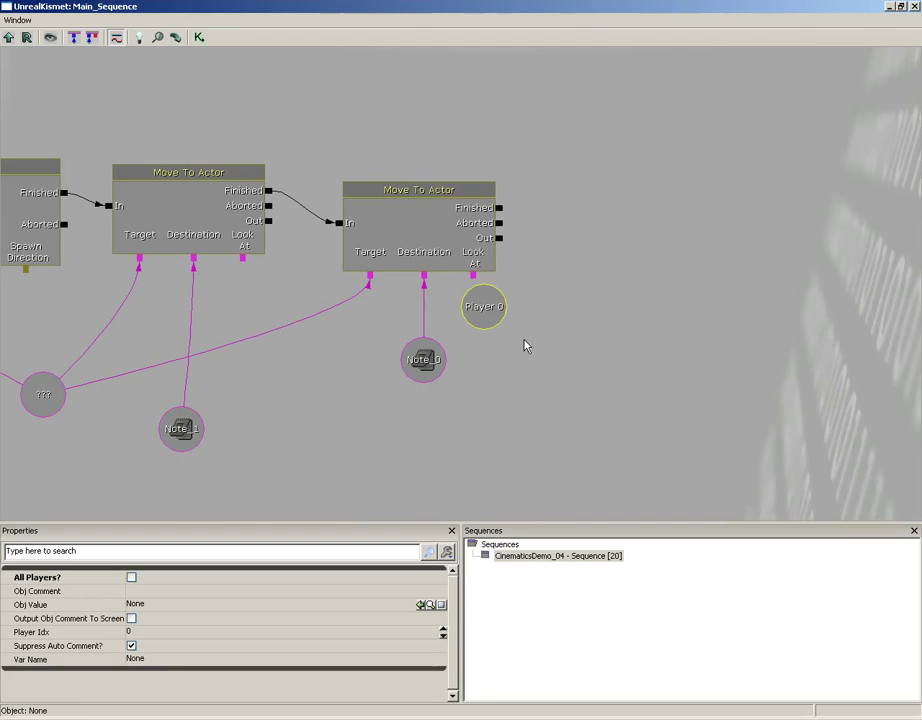
Step: Place the copied Player 0 variable below the second Move To Actor, link its Look At to it, and close Kismet
{"action": "left_click_drag", "start_coordinate": [484, 312], "coordinate": [504, 360], "text": "ctrl"}
{"action": "left_click_drag", "start_coordinate": [473, 275], "coordinate": [473, 276]}
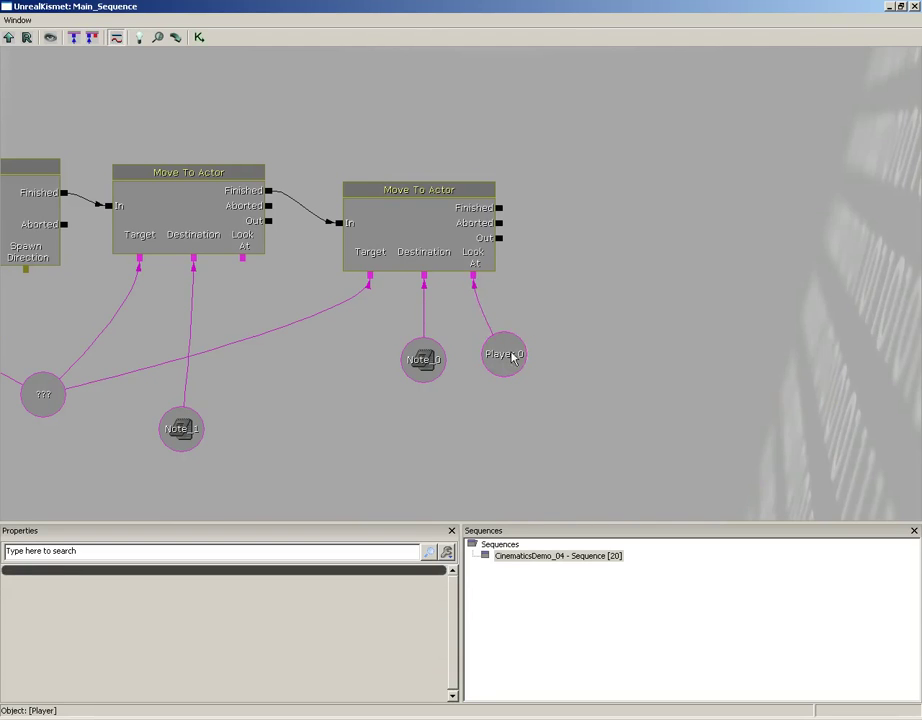
{"action": "left_click", "coordinate": [512, 358]}
{"action": "left_click_drag", "start_coordinate": [512, 358], "coordinate": [489, 335]}
{"action": "left_click", "coordinate": [905, 10]}
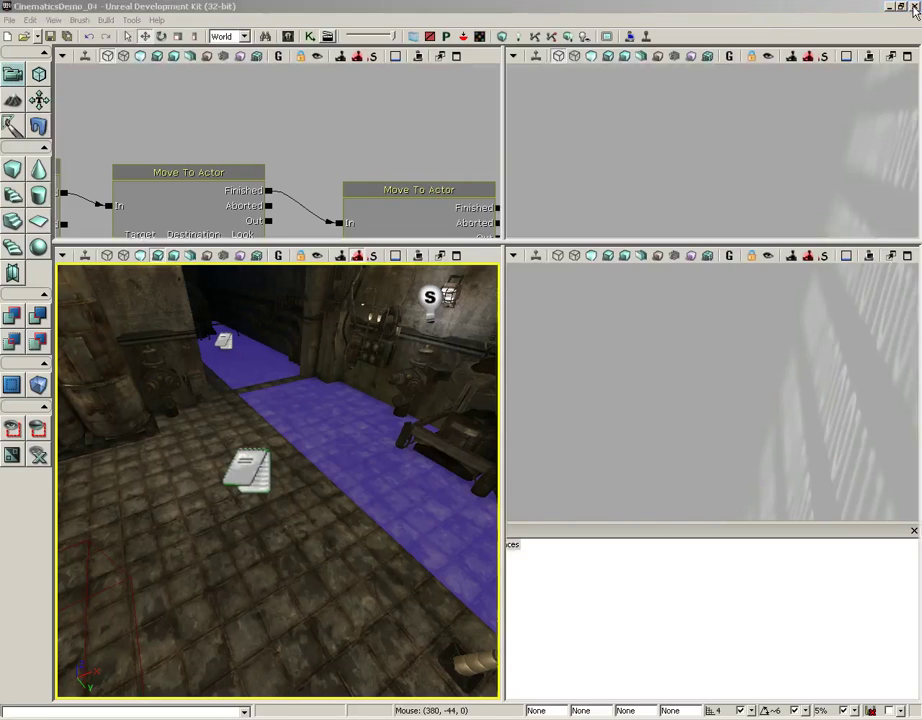
Step: Playtest the level from the main room floor, walk into the dark back room, and use the trigger to start the cinematic
{"action": "right_click", "coordinate": [305, 296]}
{"action": "left_click", "coordinate": [340, 556]}
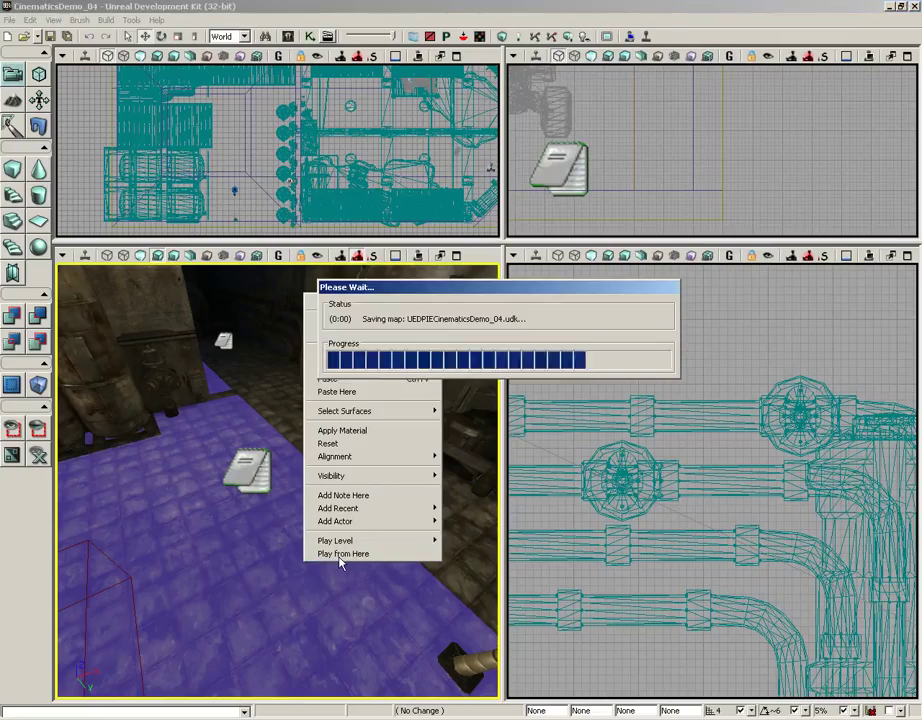
{"action": "key", "text": "w"}
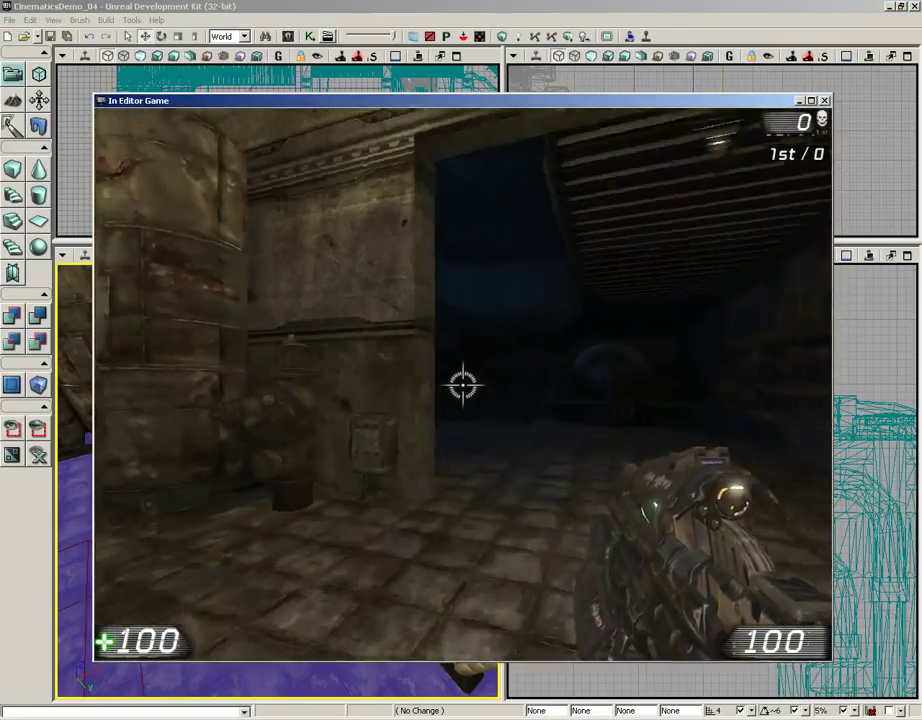
{"action": "key", "text": "w"}
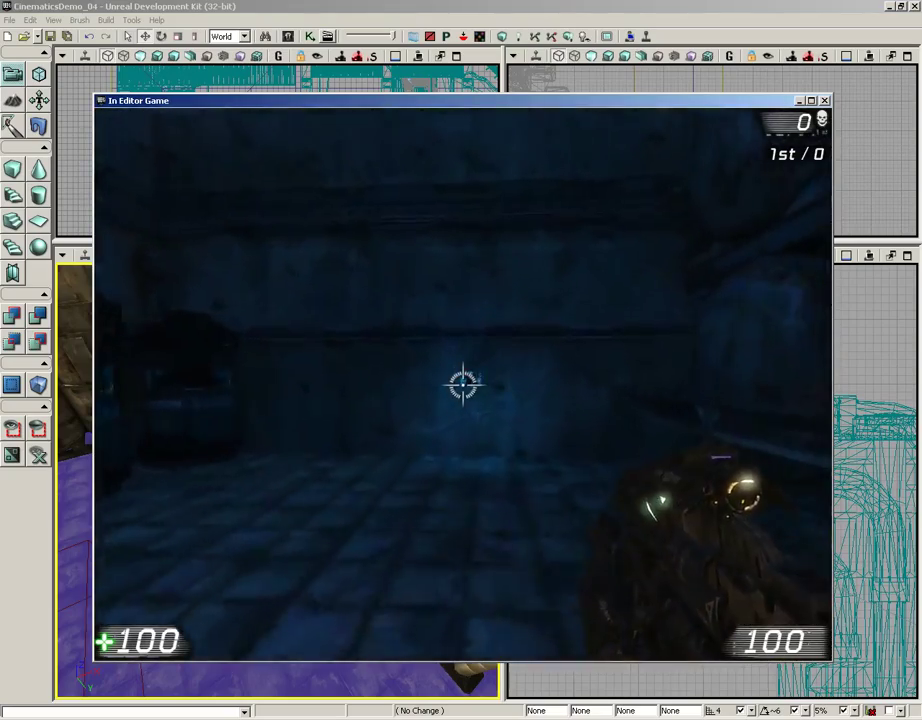
{"action": "key", "text": "e"}
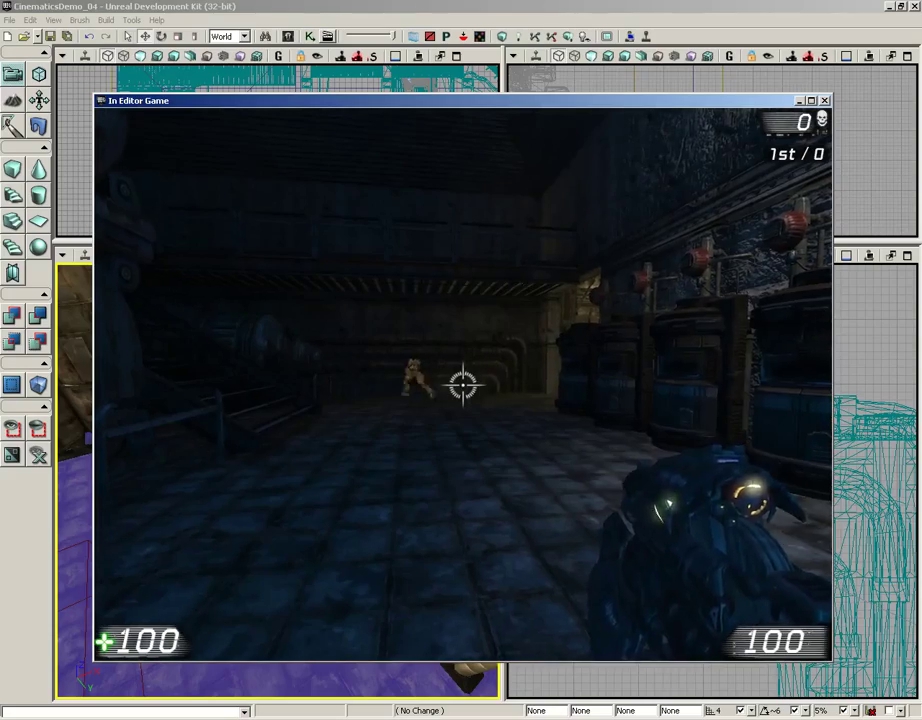
Step: Advance on the spawned enemy and shoot it with the Link Gun's beam until it is killed
{"action": "key", "text": "w"}
{"action": "right_click", "coordinate": [462, 385]}
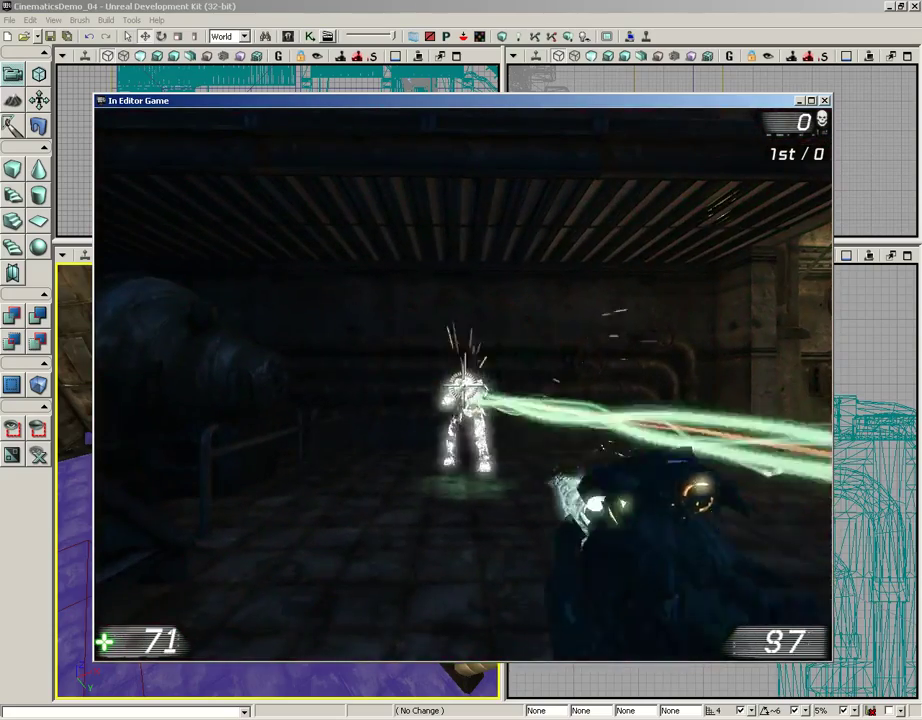
{"action": "key", "text": "w"}
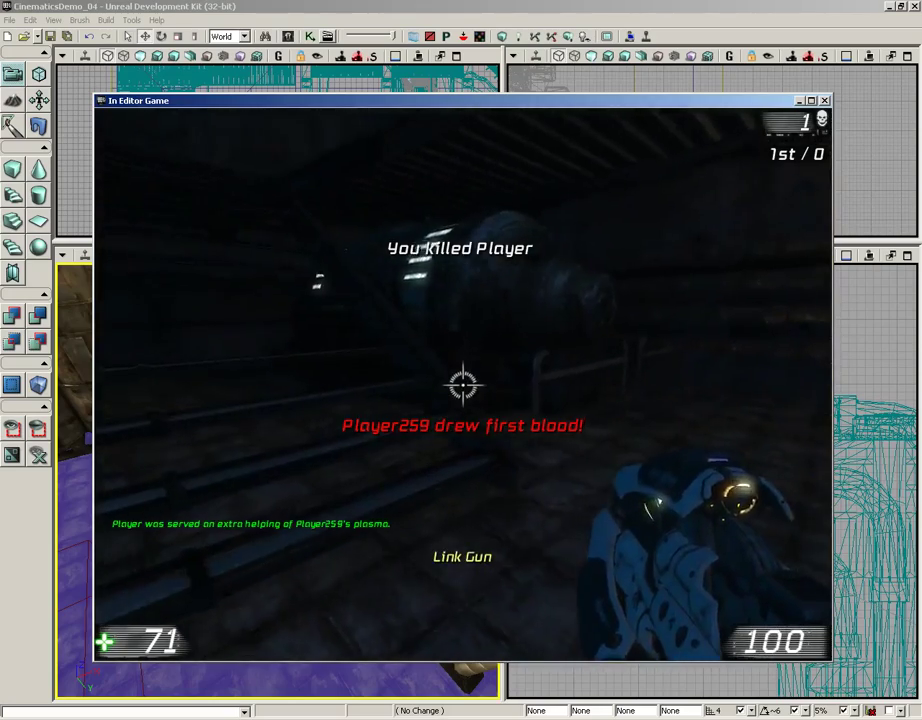
Step: Explore the dark room's raised walkway, collect the Rocket Launcher, and head back toward the lit main room
{"action": "key", "text": "s"}
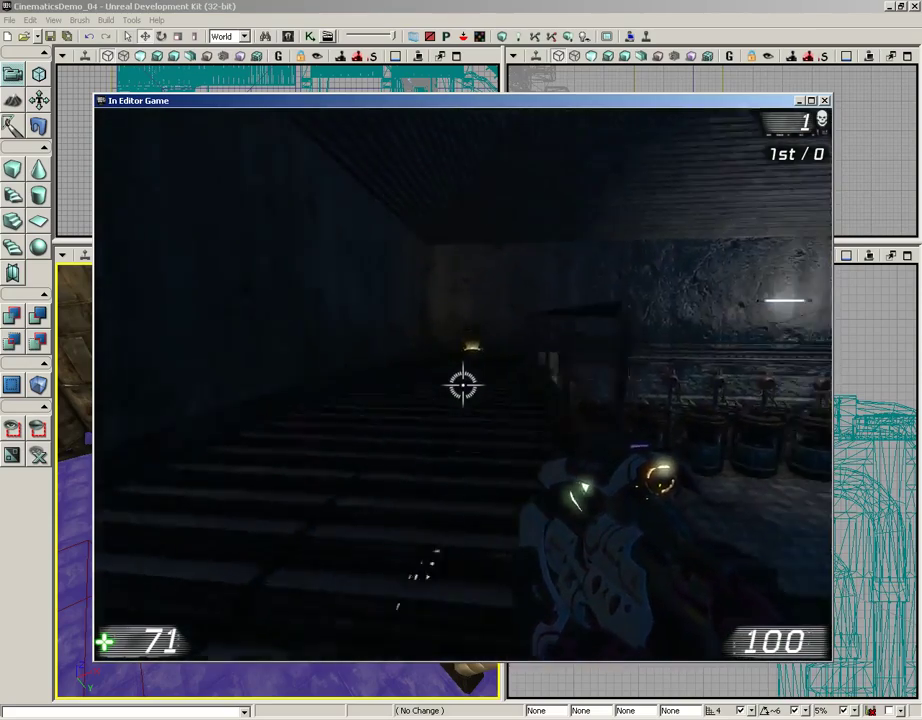
{"action": "key", "text": "w"}
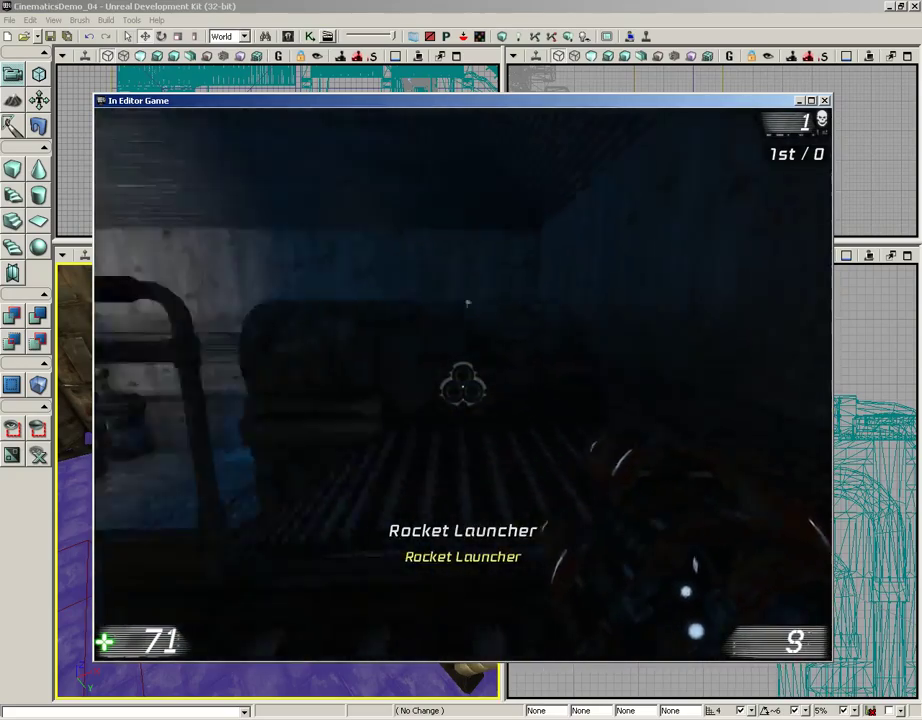
{"action": "key", "text": "w"}
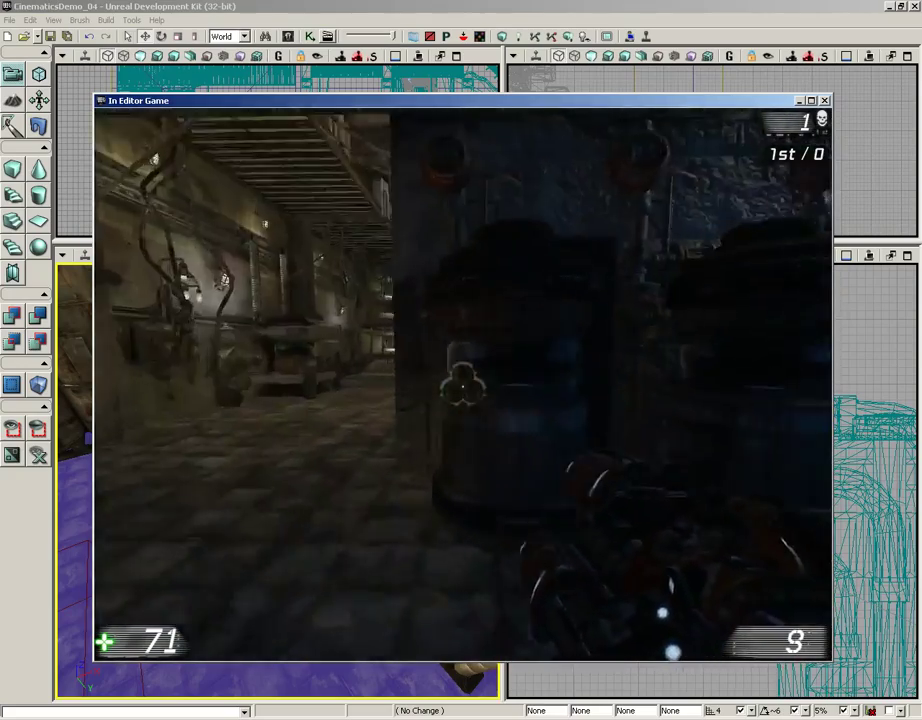